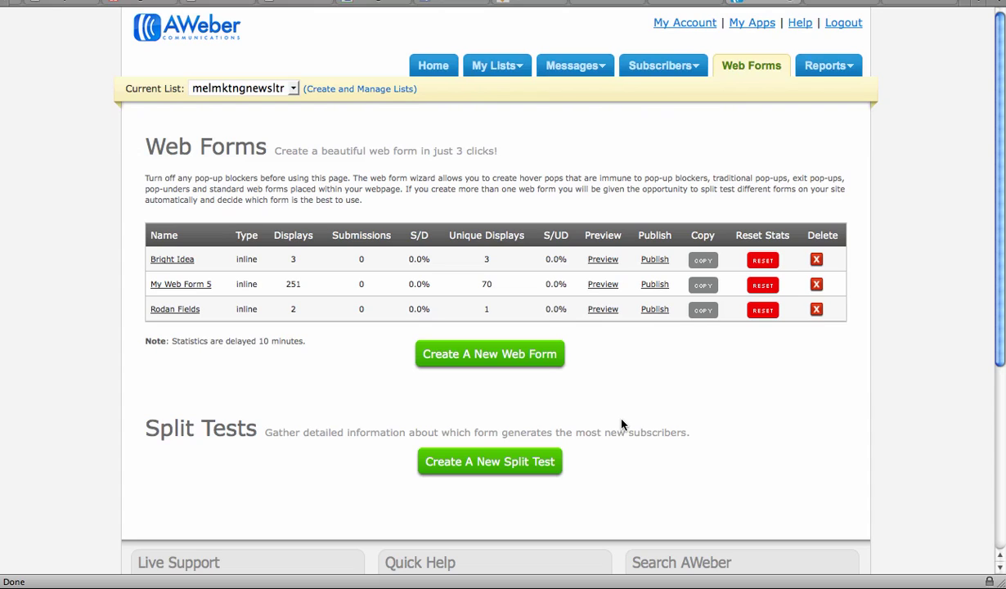
Create a new web form and view its default In-Line, 225 px Name and Email preview
key(XF86AudioRaiseVolume)
key(XF86AudioRaiseVolume)
key(XF86AudioRaiseVolume)
click(504, 361)
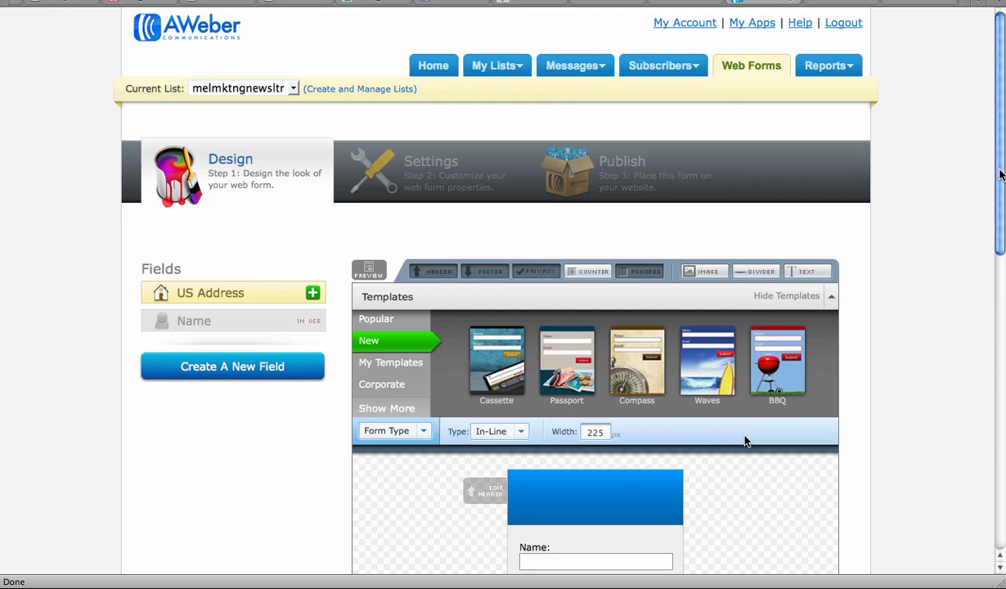
scroll(983, 269, down, 5)
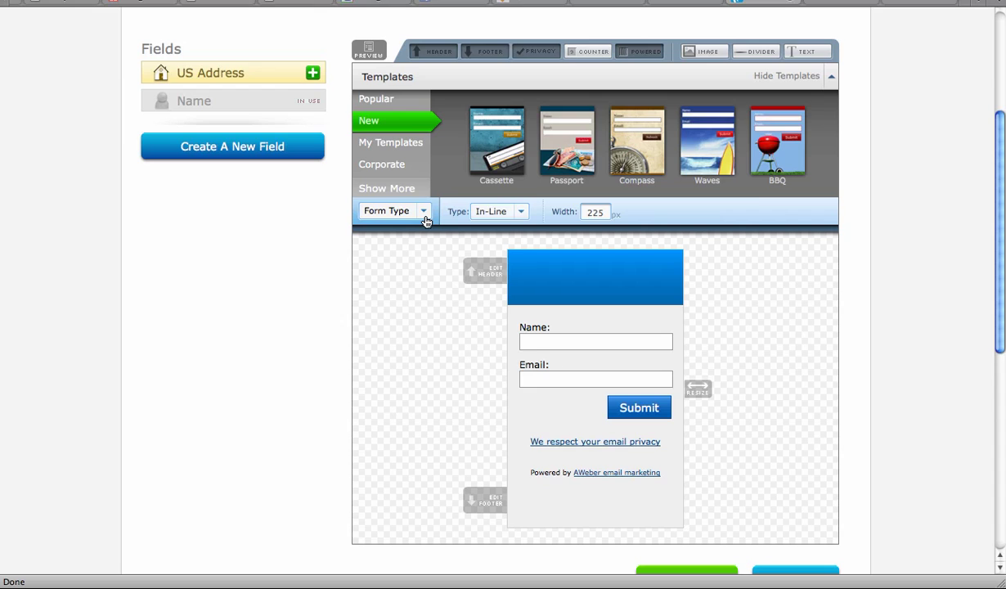
Change the form type from In-Line to Lightbox
click(521, 213)
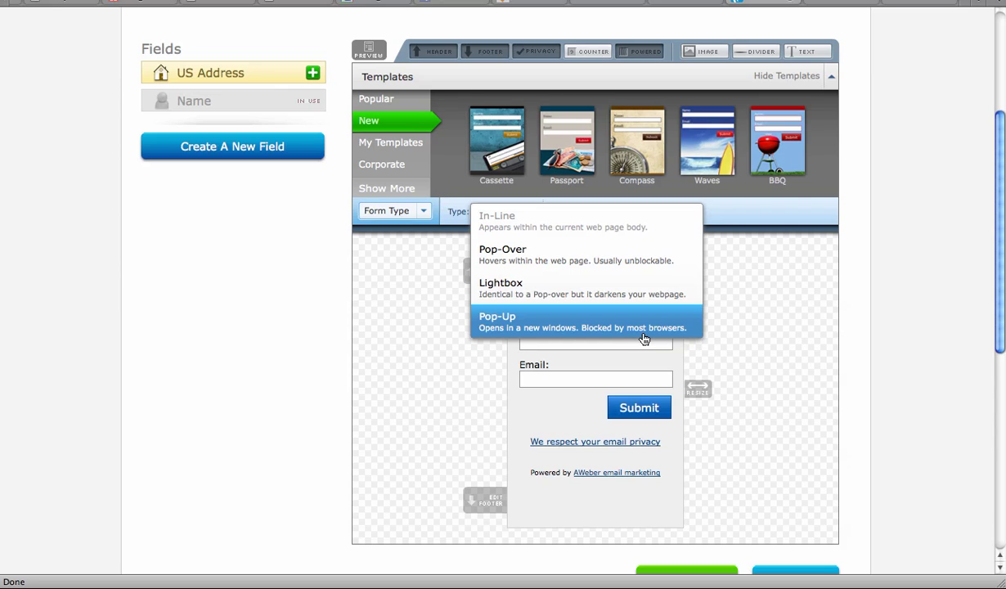
click(644, 291)
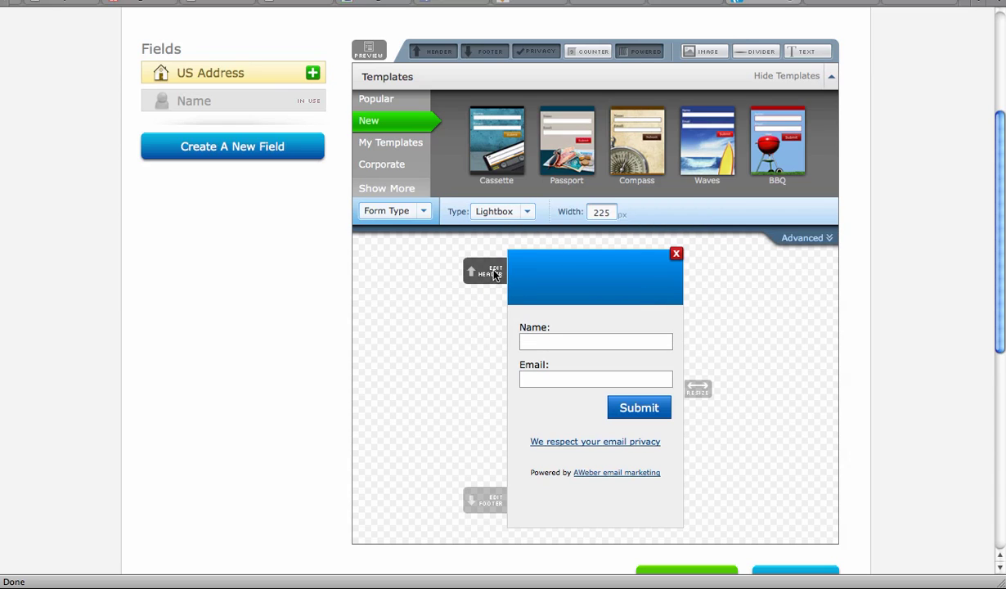
In the advanced lightbox options, set a 15-second delay and keep Recurrence on Always Display
click(814, 238)
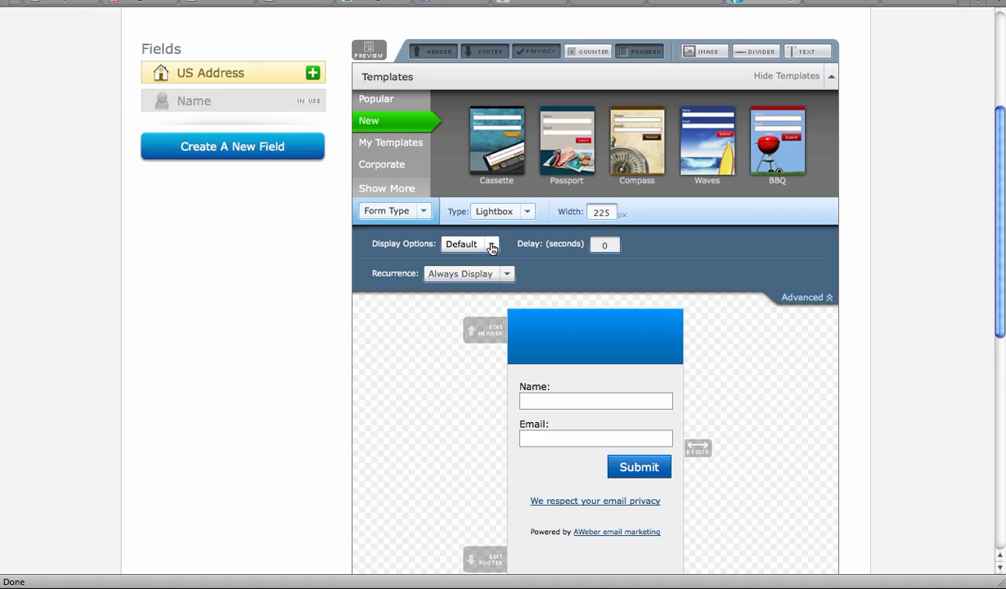
click(506, 274)
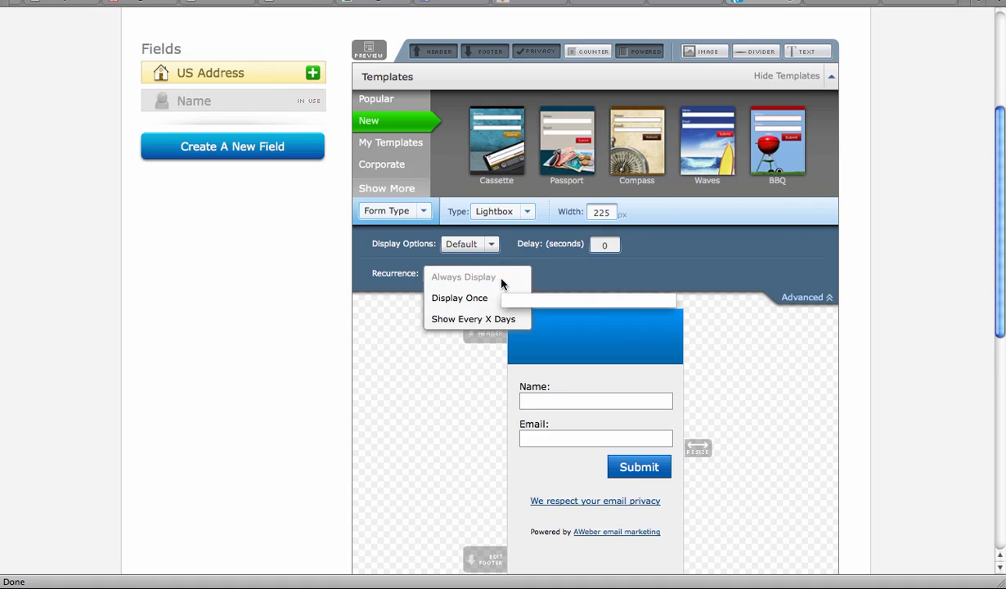
double_click(611, 245)
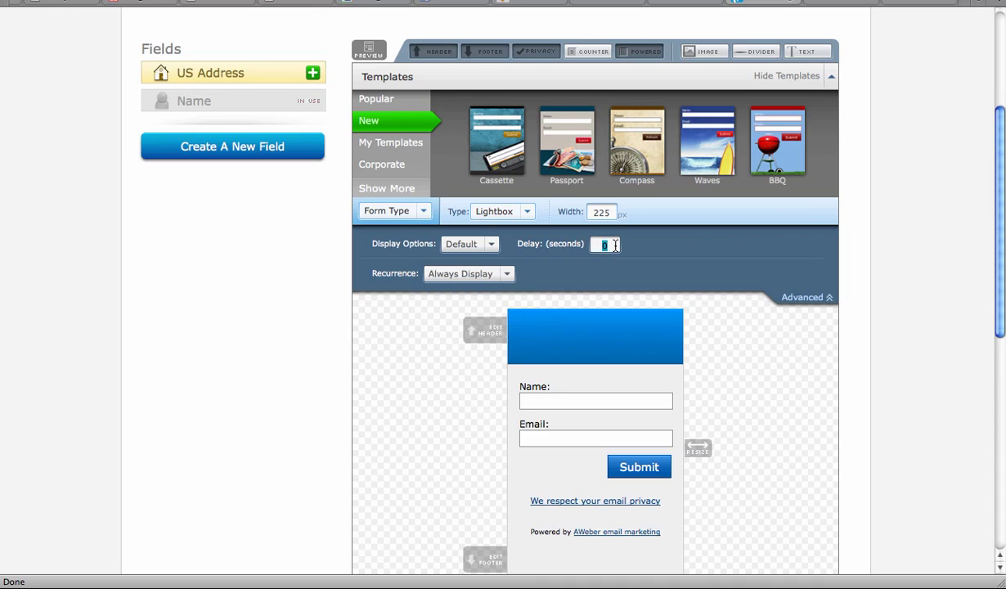
text(15)
click(506, 276)
click(540, 279)
Save a centred header: 'Sign up for FREE Internet Marketing Tips and Strategies by entering your email below'
click(476, 326)
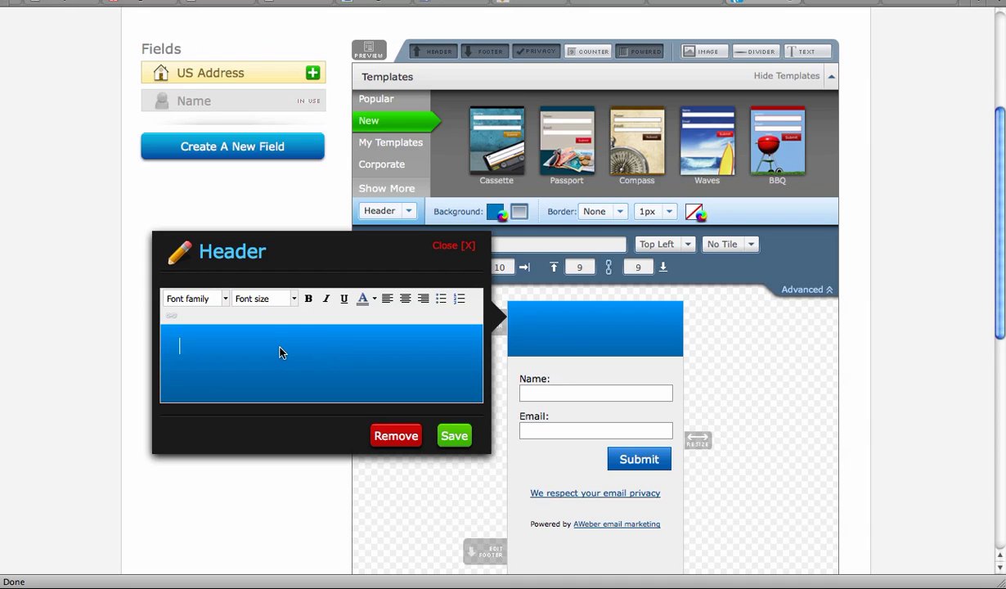
text(Sign up for F)
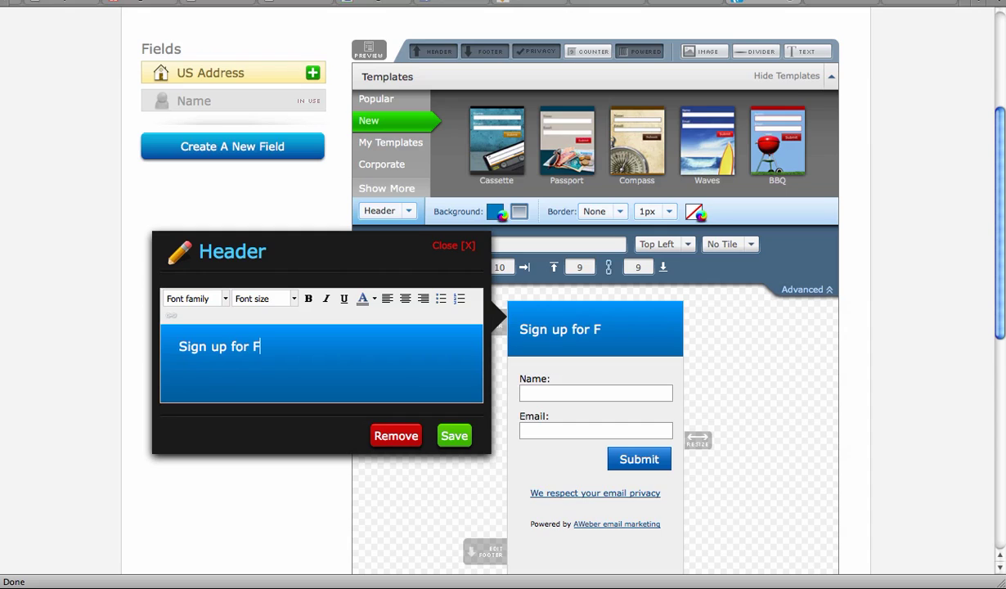
text(REE I)
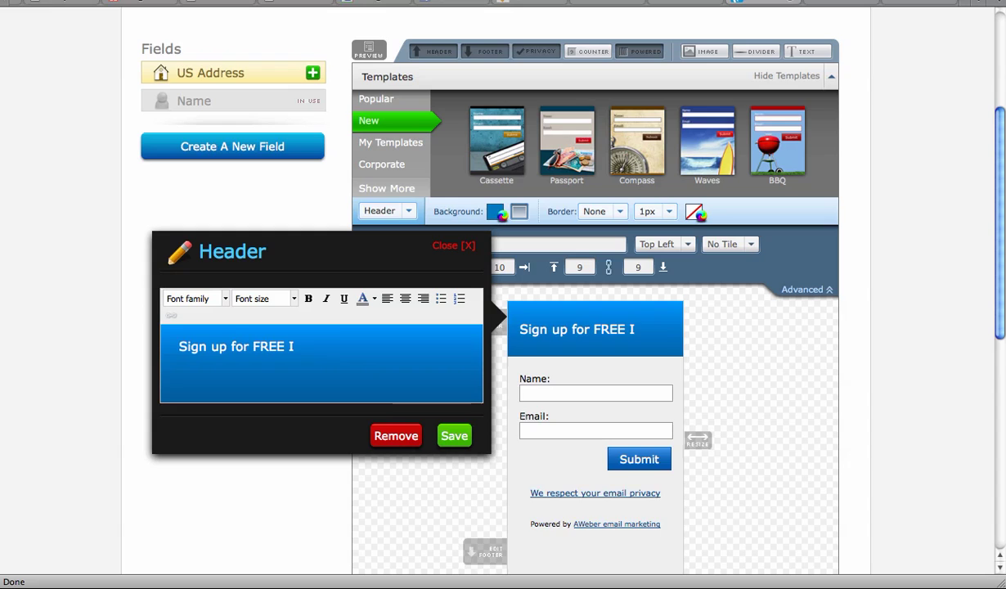
text(nternet)
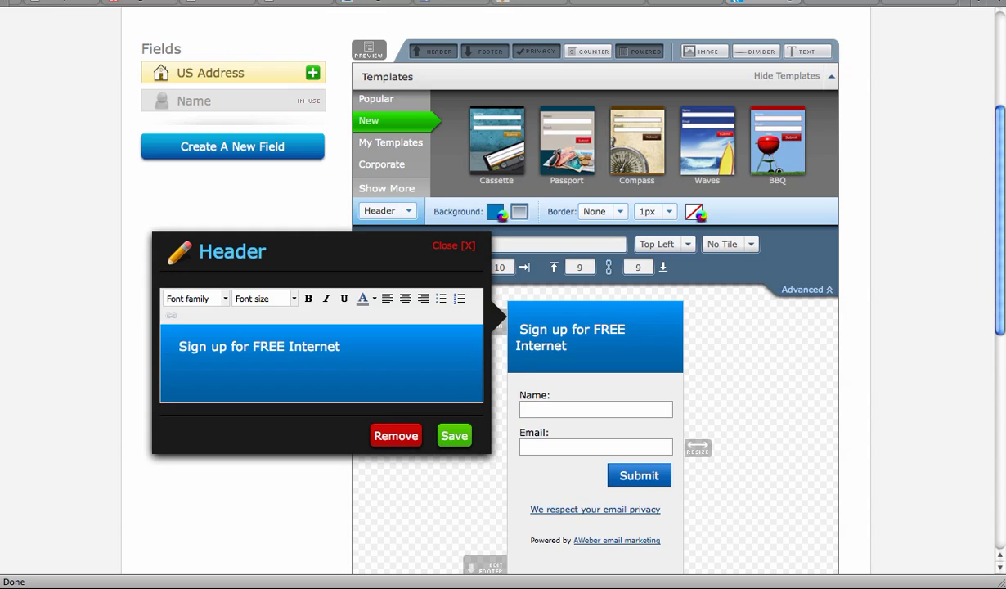
text( Marketing Ti)
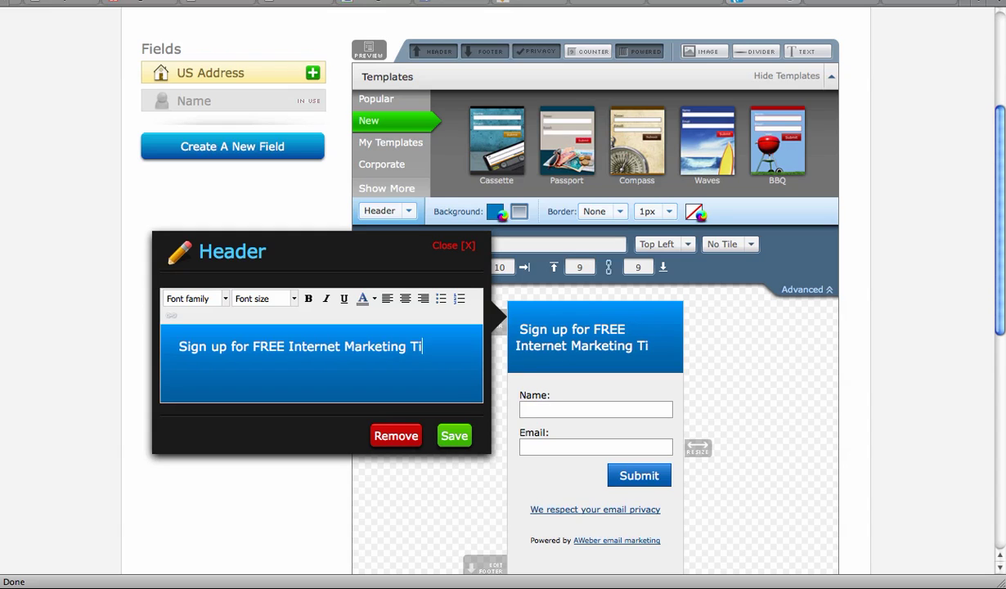
text(ps and Strag)
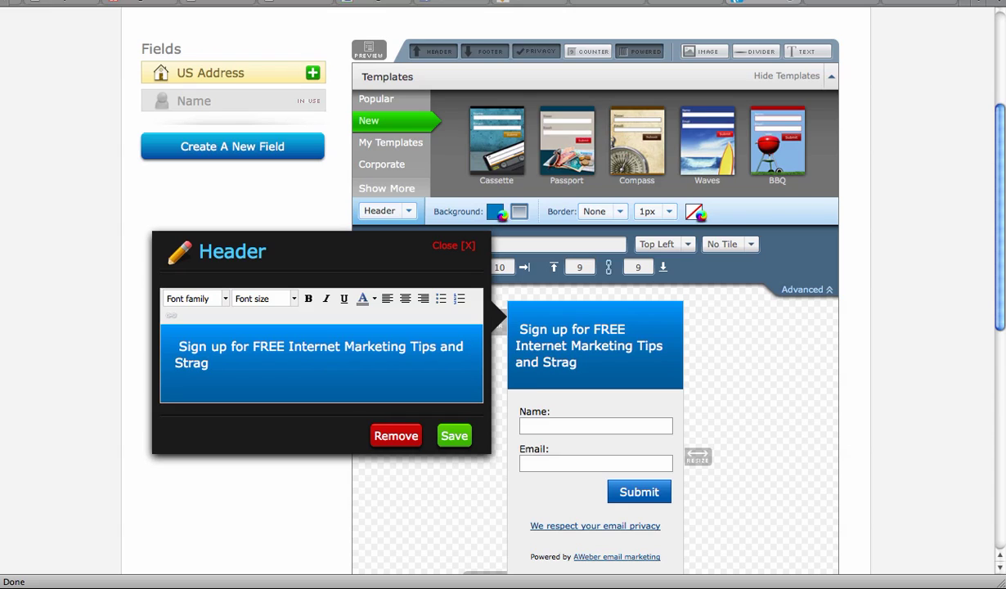
key(BackSpace)
text(tegies)
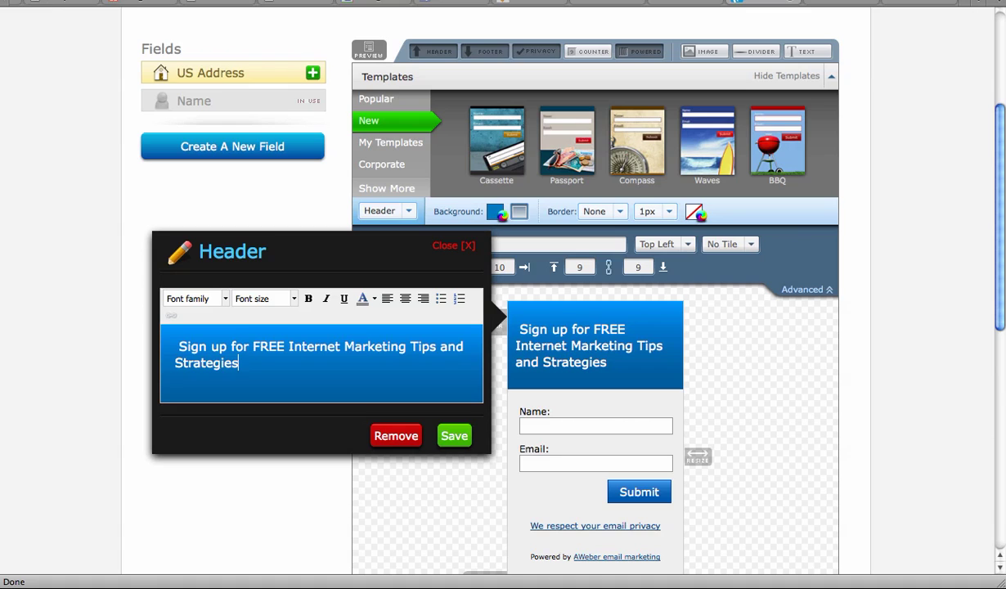
text( by enterin)
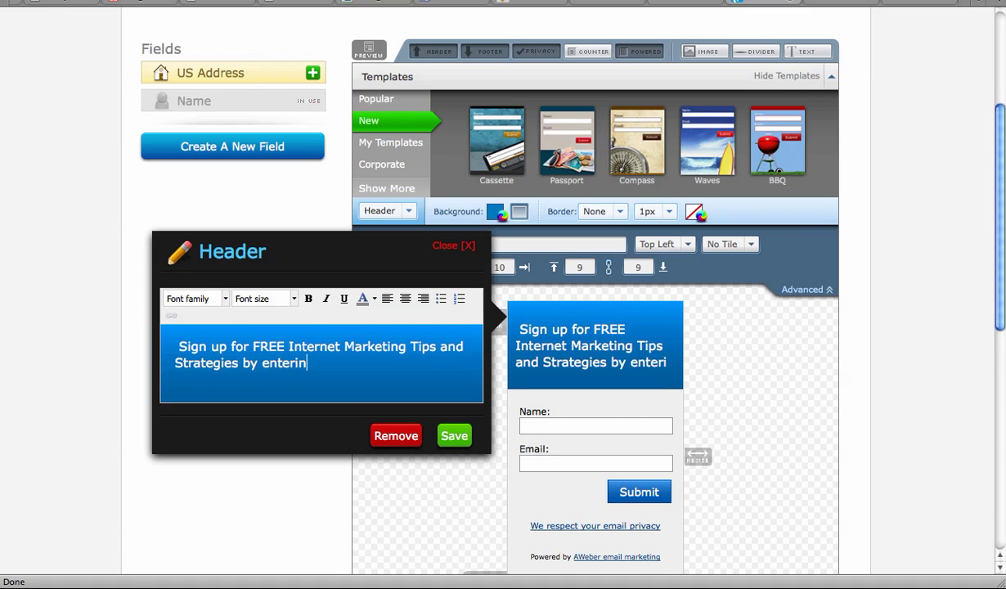
text(g your email b)
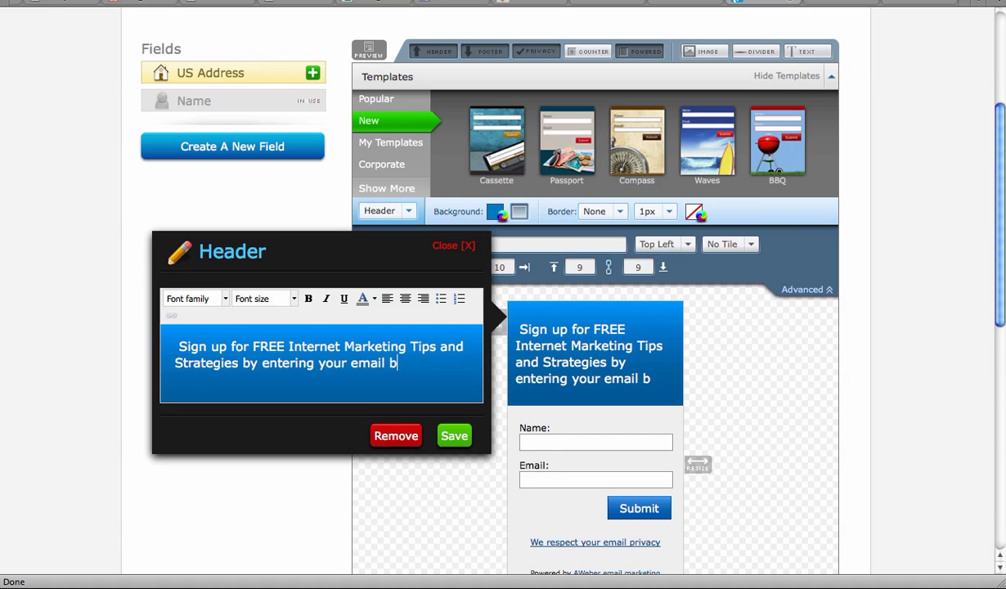
text(elow)
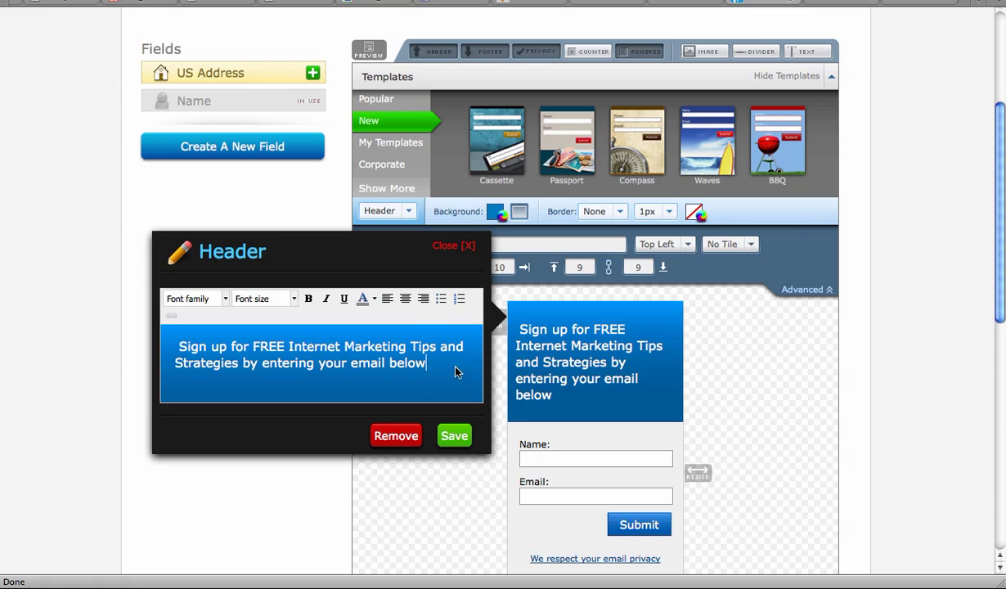
click(405, 297)
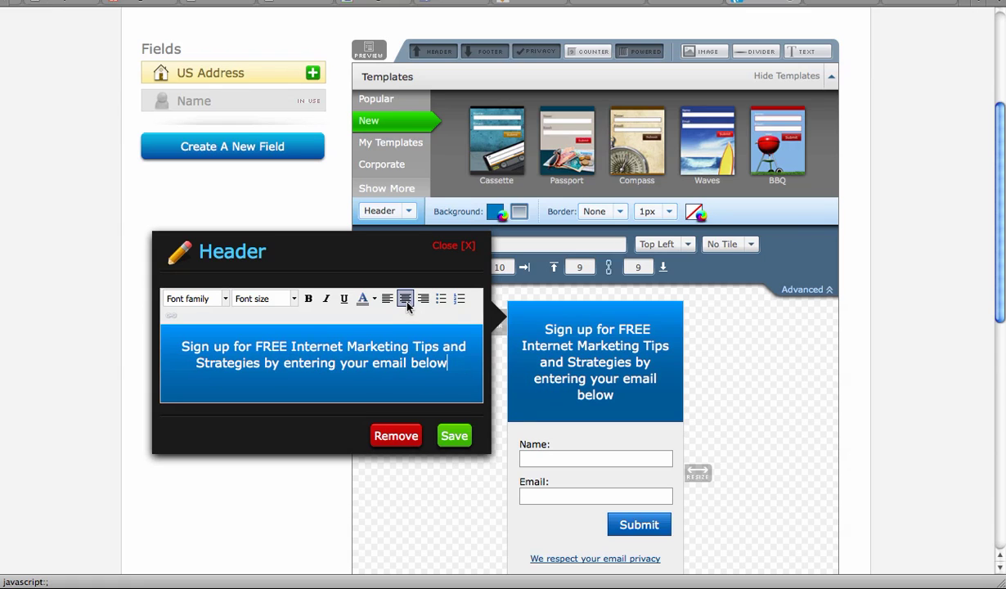
click(455, 436)
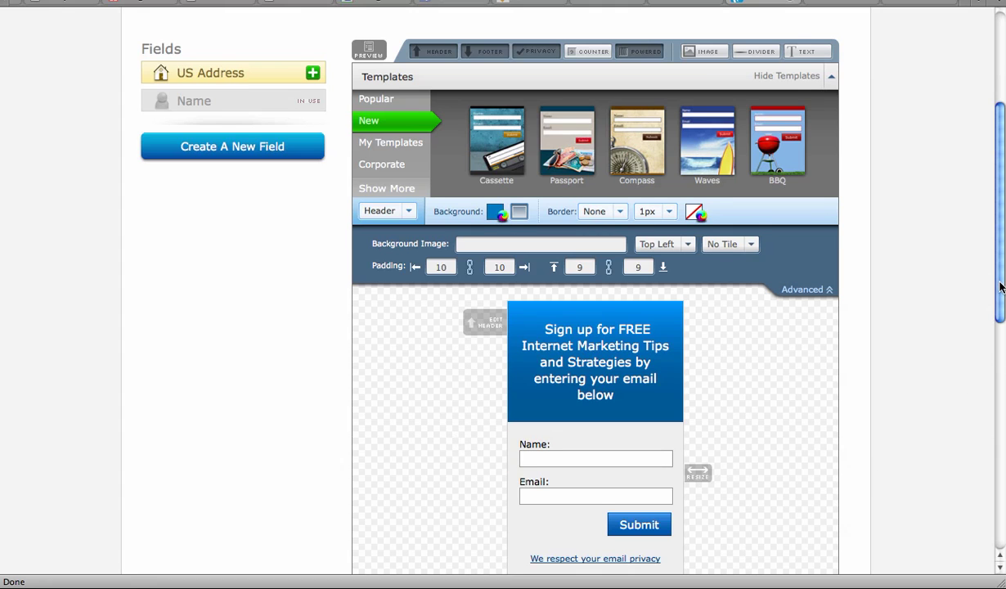
Delete the empty footer row and the 'Powered by AWeber email marketing' credit line
drag(995, 286, 995, 347)
mouse_move(489, 472)
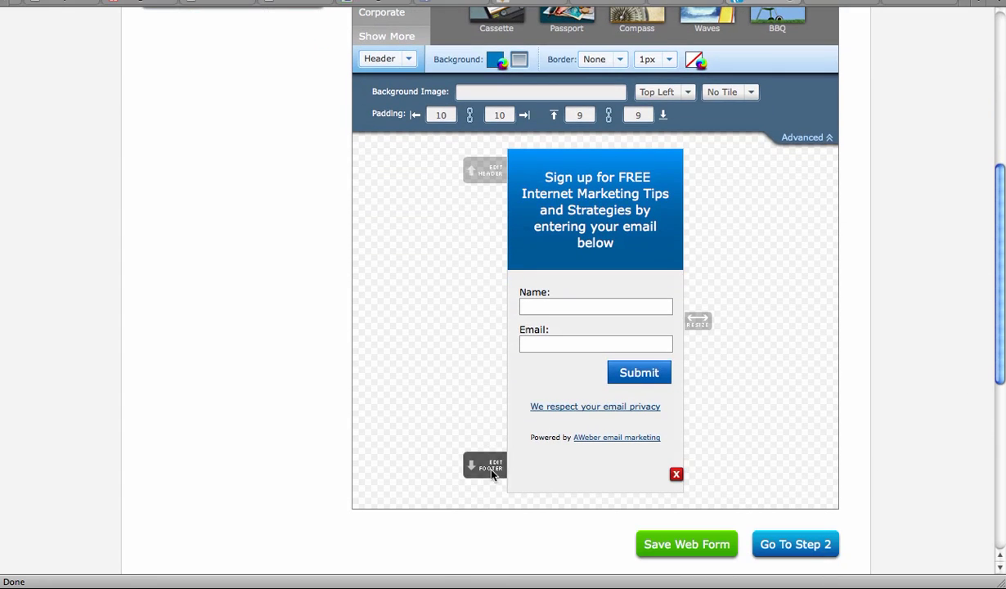
click(672, 472)
mouse_move(515, 438)
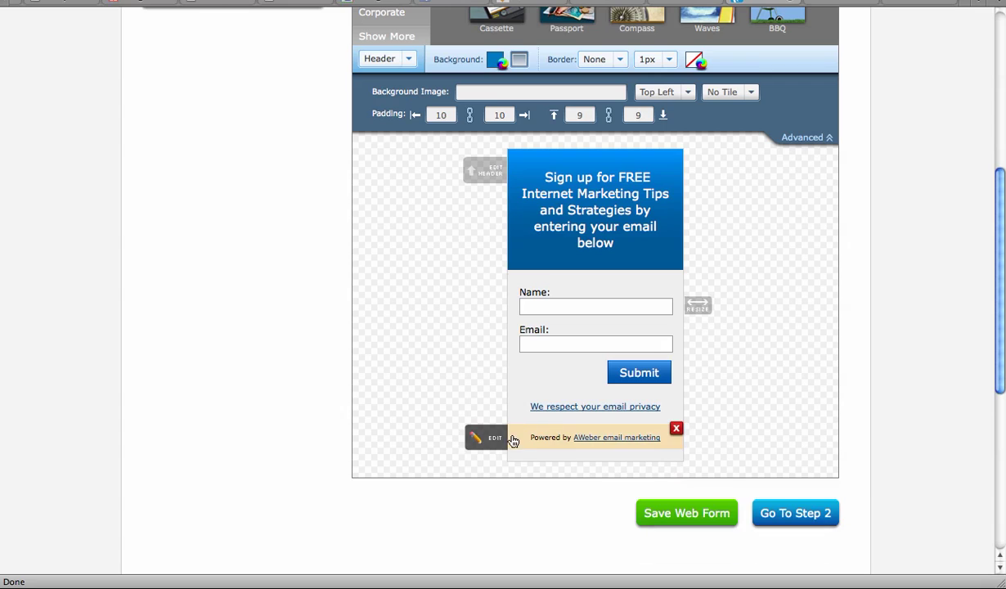
click(676, 425)
Relabel the Submit button 'Yes, I want Free Training!' and save it
mouse_move(614, 372)
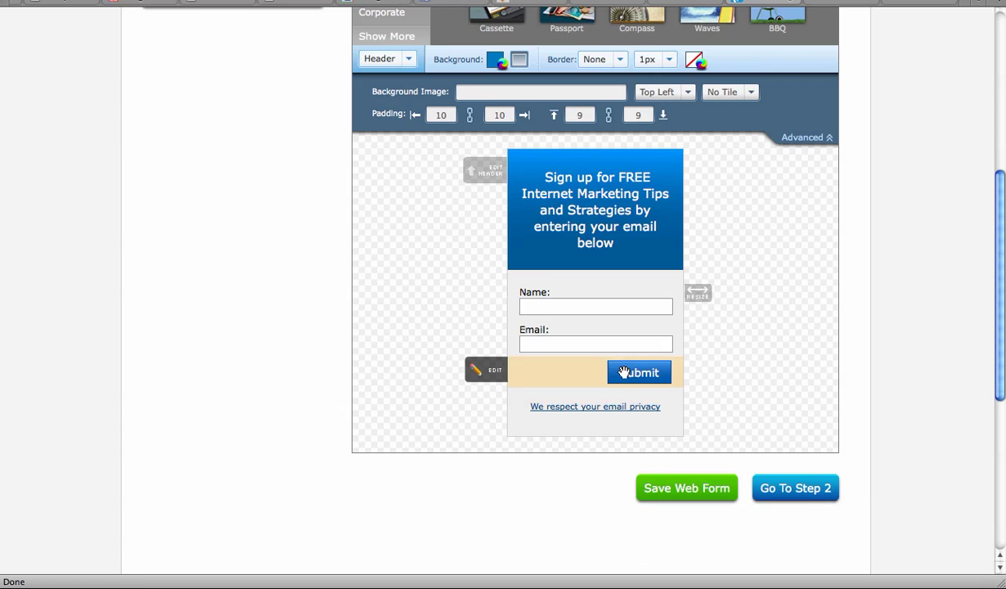
click(492, 374)
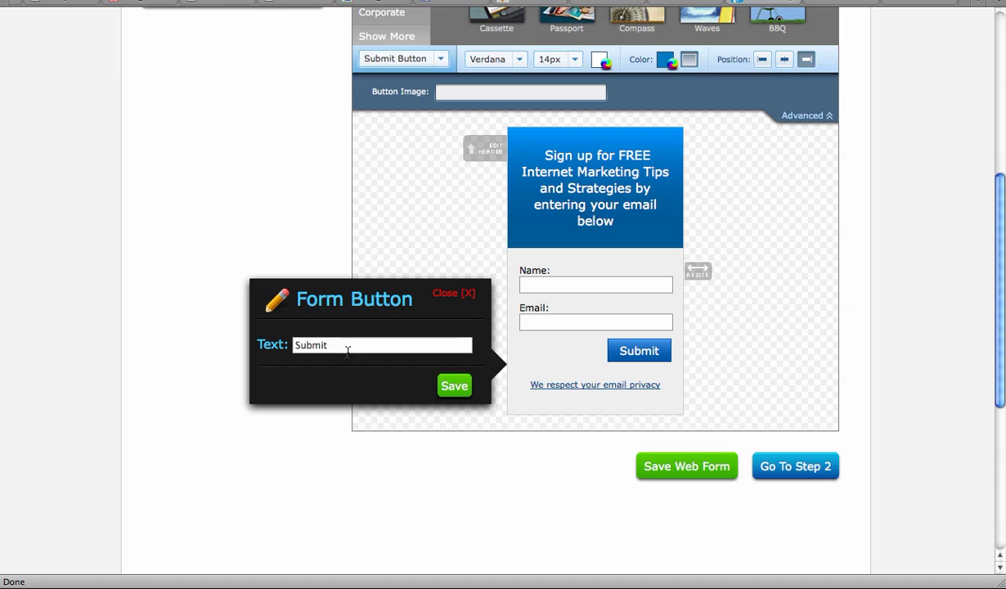
drag(329, 345, 260, 344)
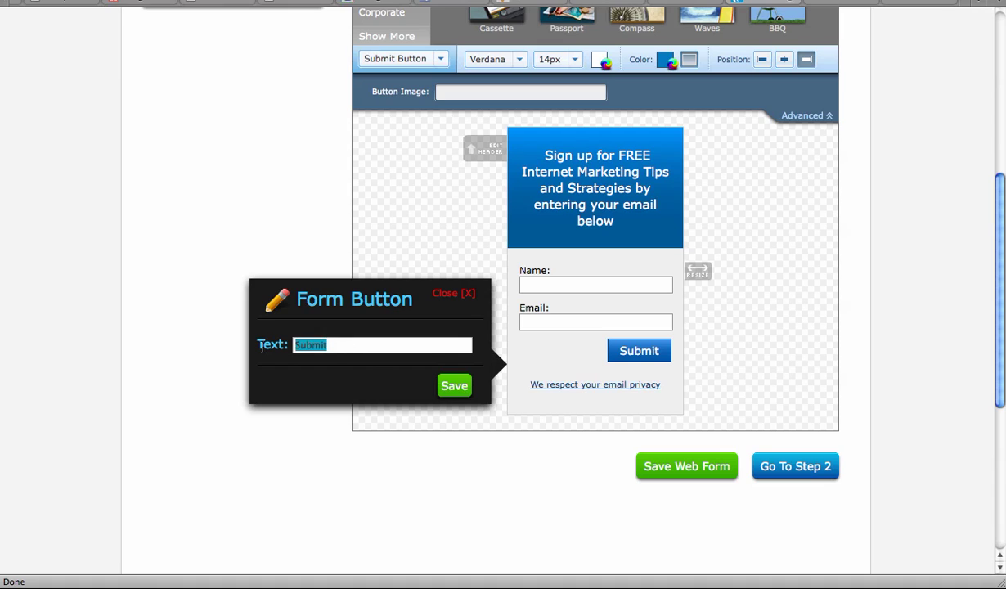
text(Yes, I)
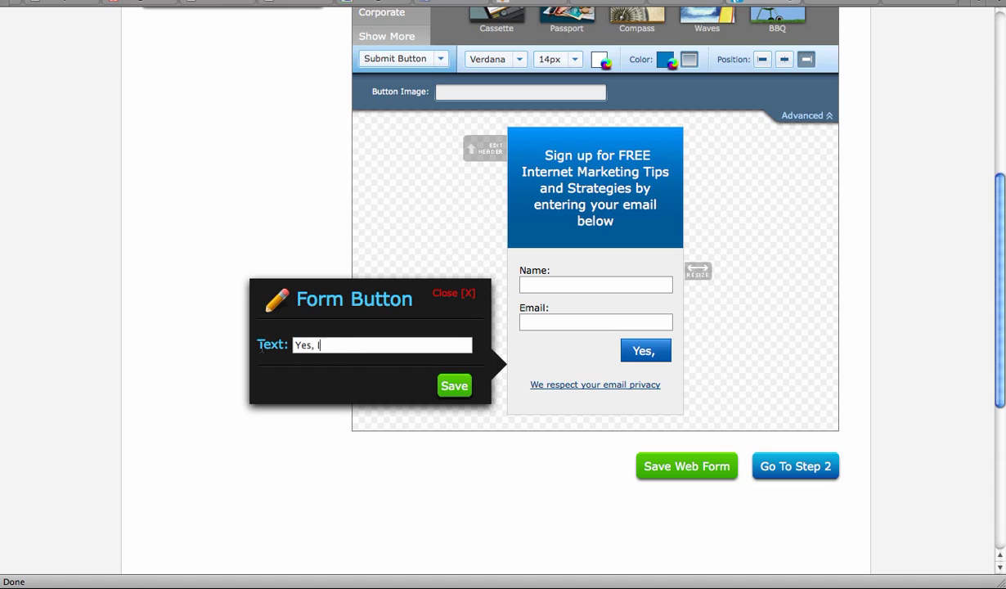
text( want Free )
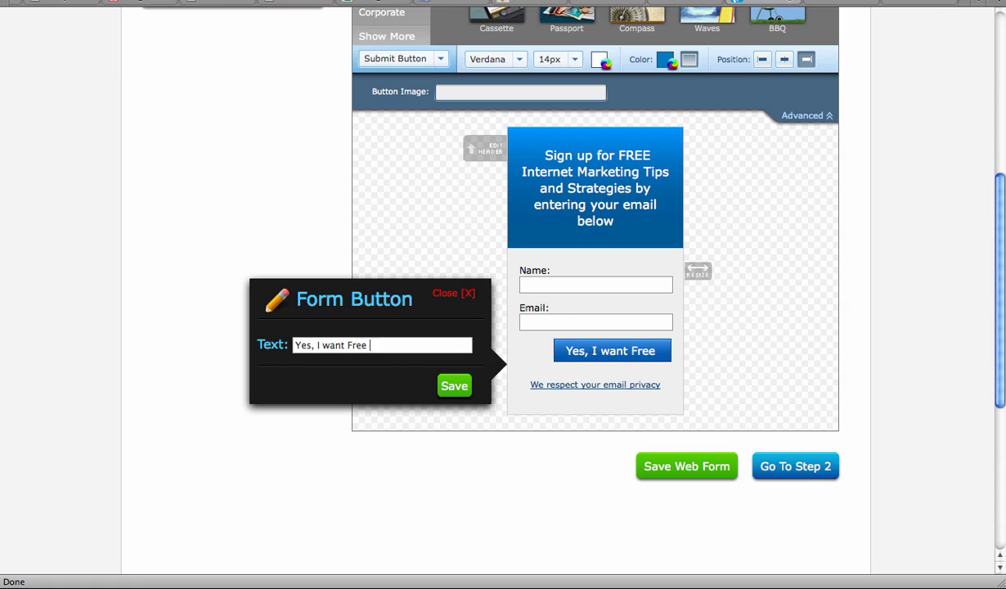
text(Training)
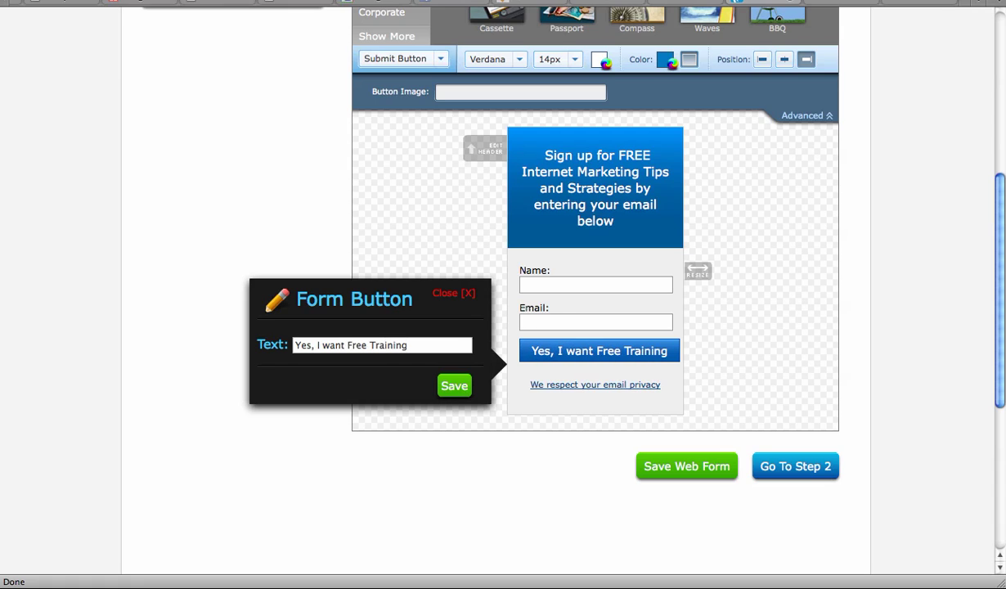
text(!)
click(453, 392)
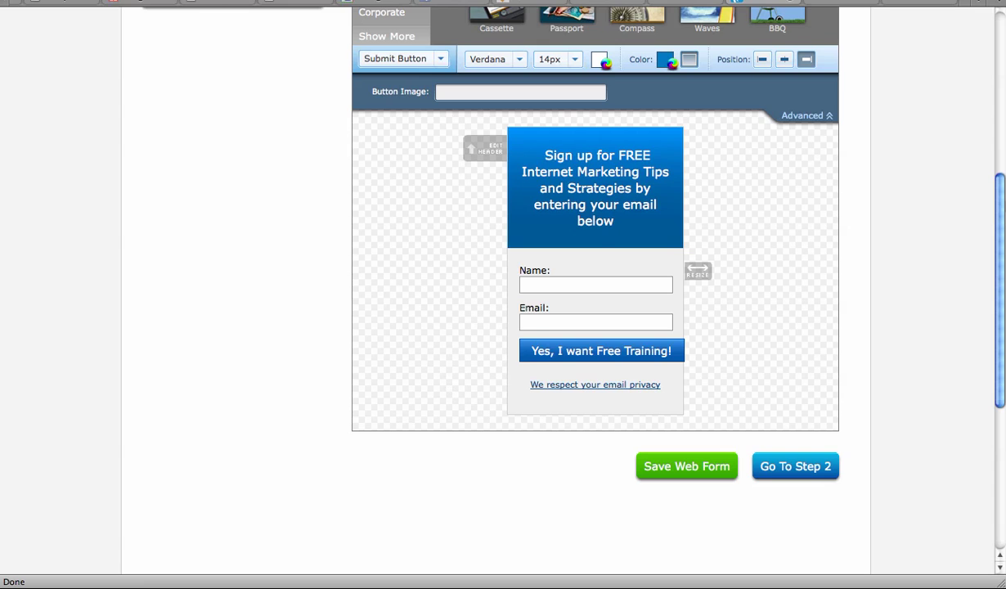
drag(999, 212, 998, 159)
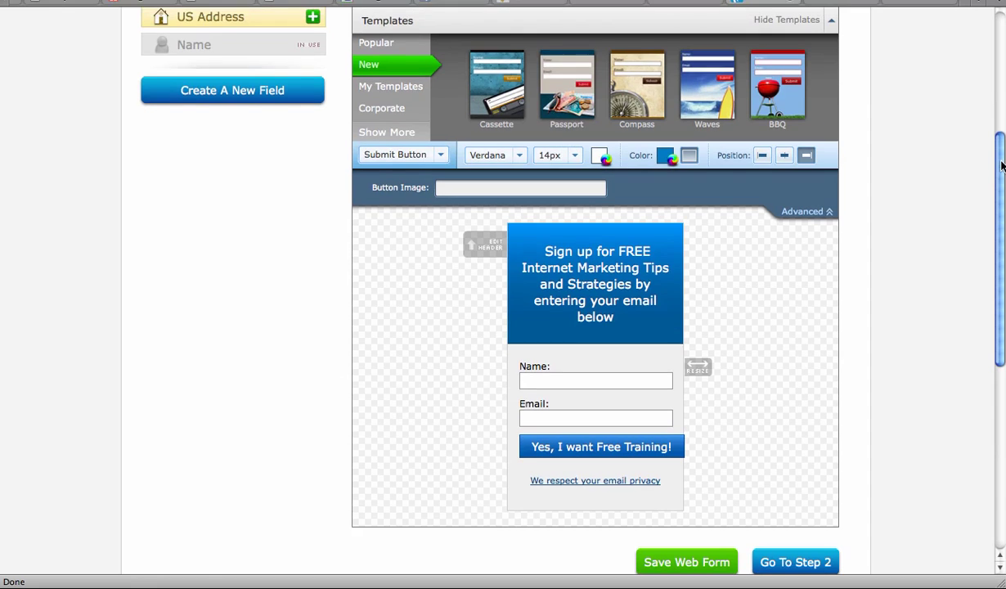
Show the Form Type settings: Lightbox, 225 px wide, 15-second delay, Always Display
click(805, 212)
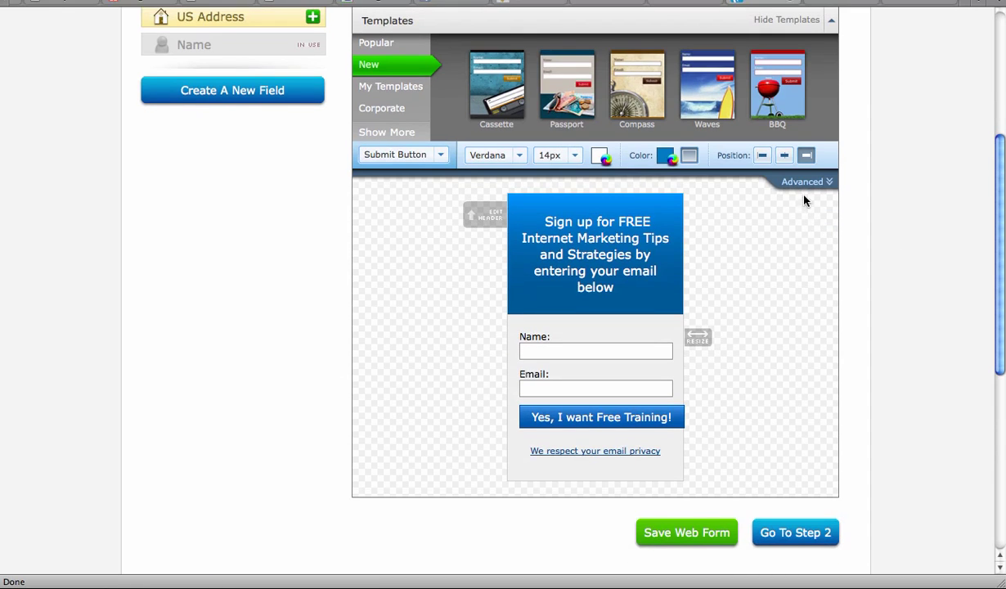
click(808, 184)
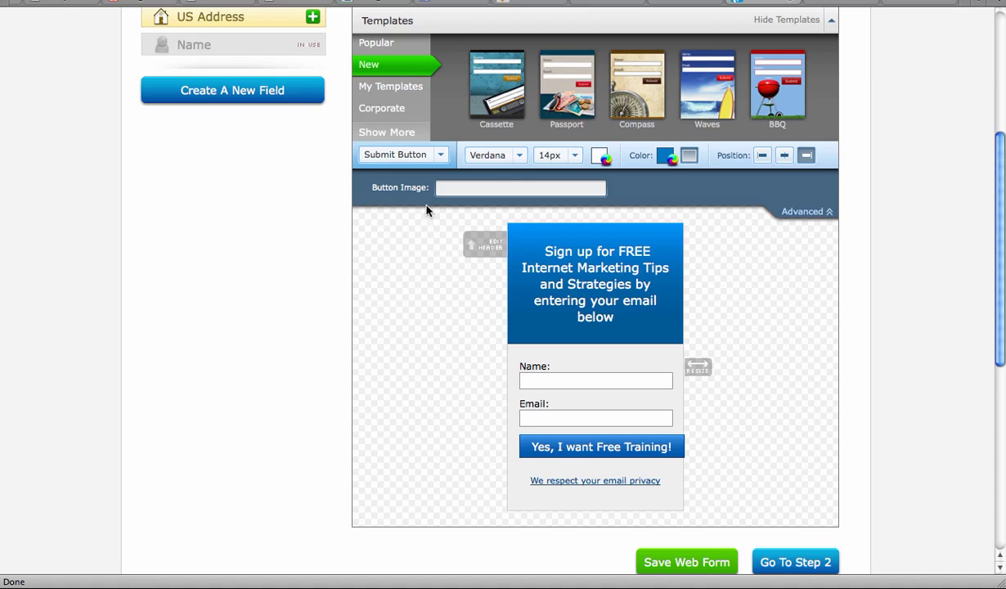
click(439, 155)
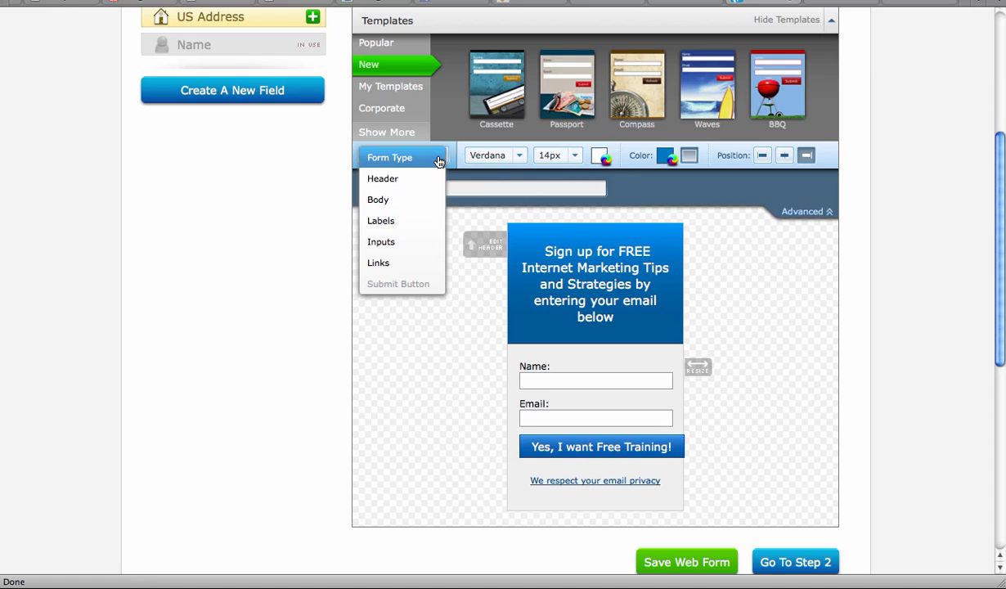
click(438, 161)
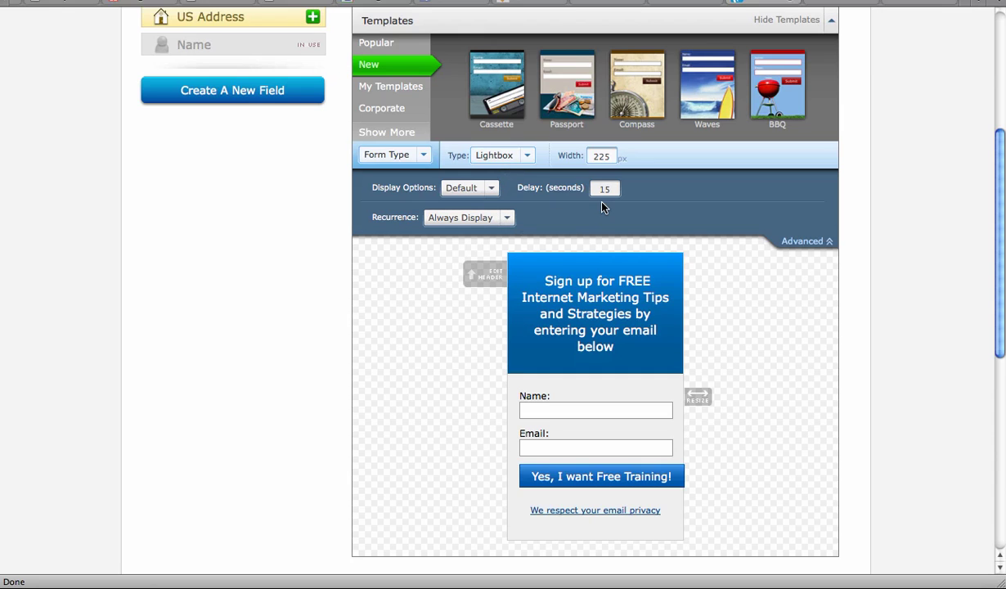
scroll(987, 331, down, 5)
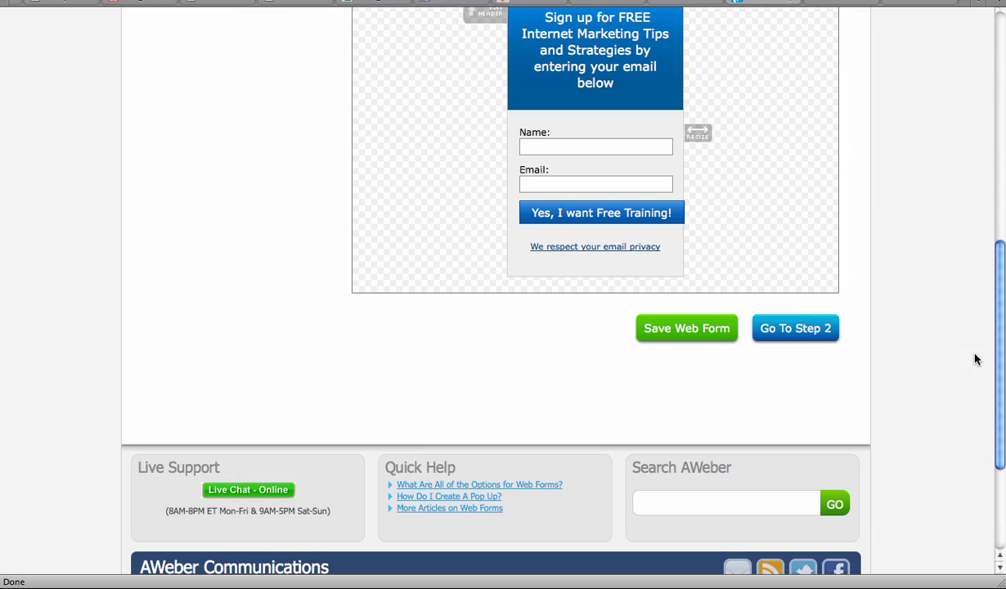
Save the form design, then rename it 'Main Blog Pop-up' in Settings and save again
click(709, 329)
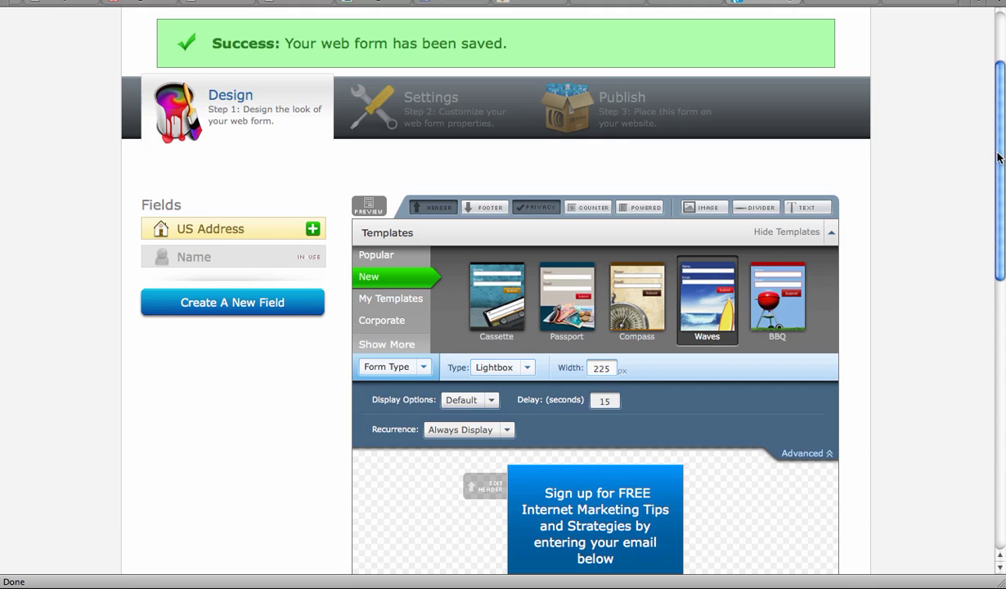
drag(998, 157, 954, 248)
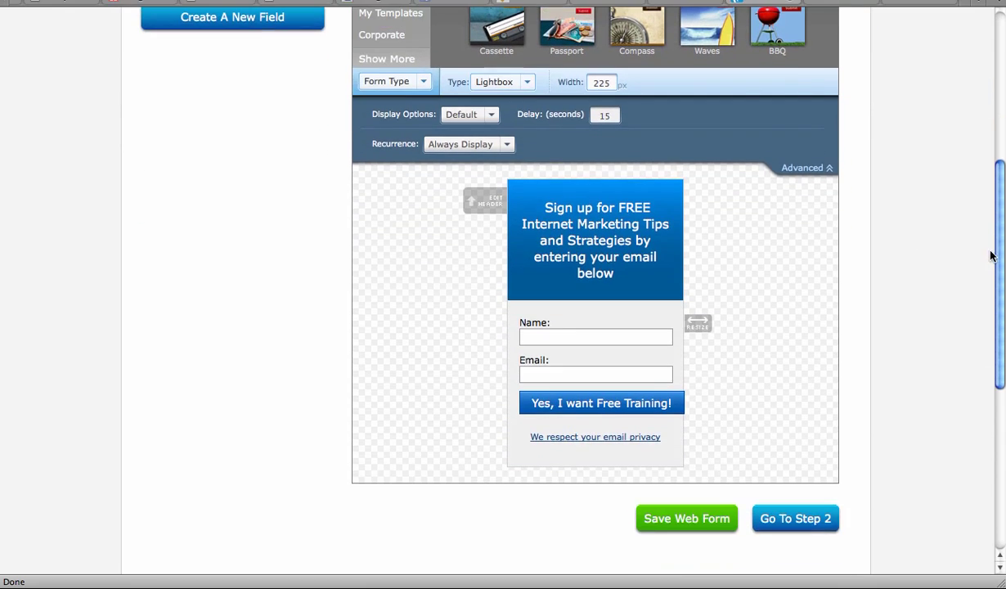
click(796, 518)
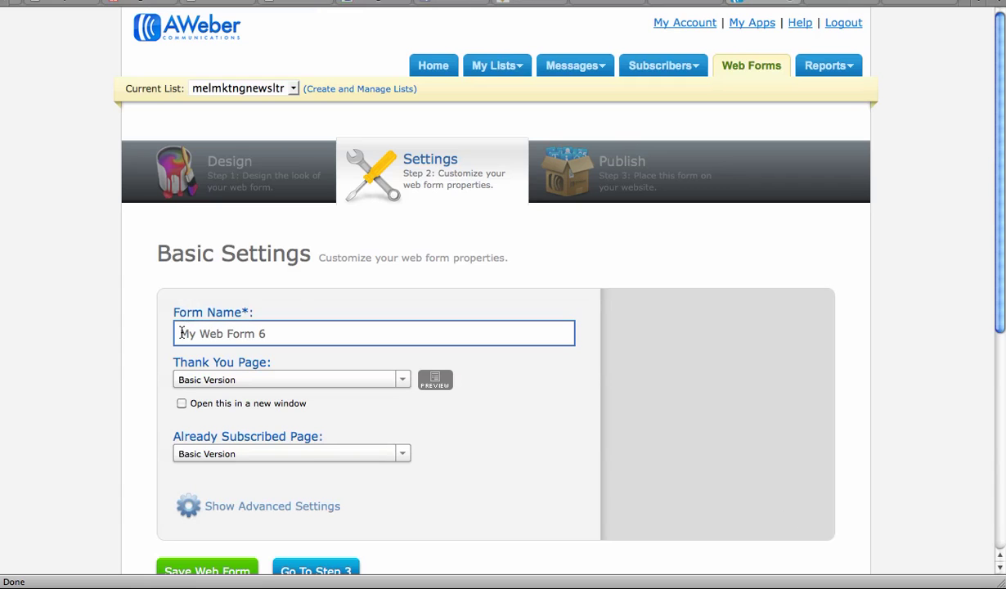
drag(180, 328, 303, 337)
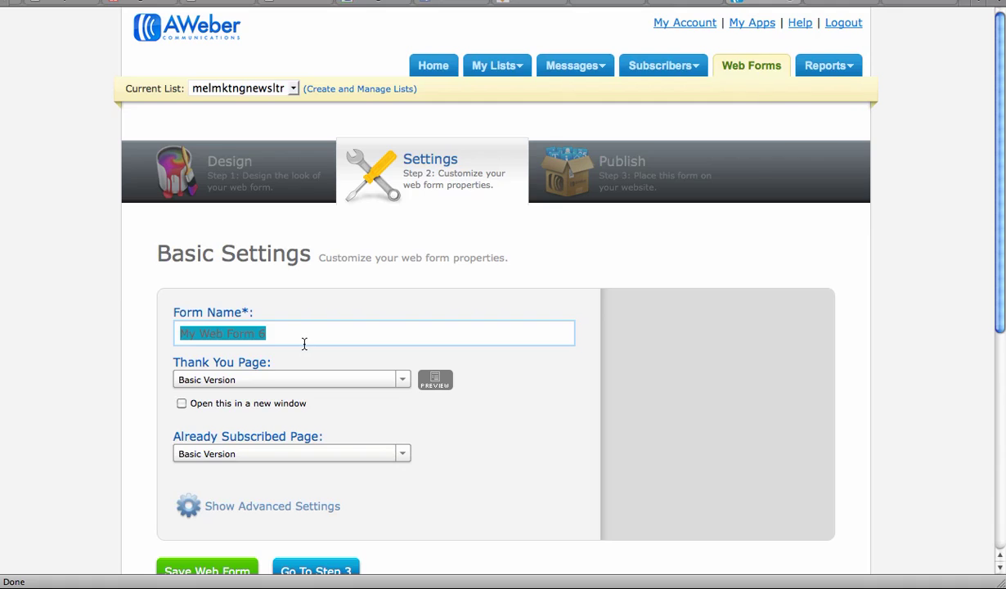
text(M)
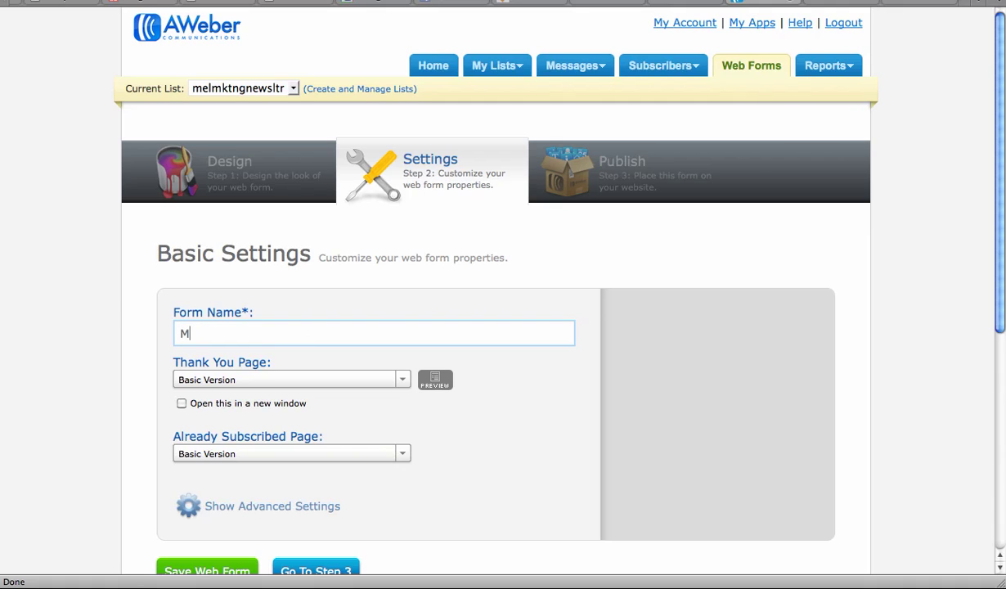
text(ain Blog Pop-up)
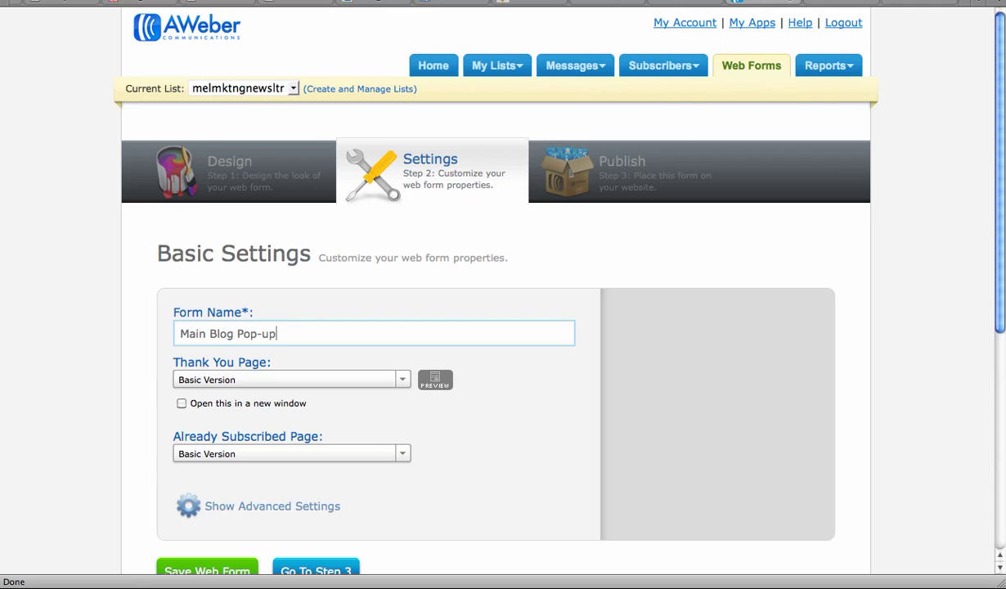
click(235, 570)
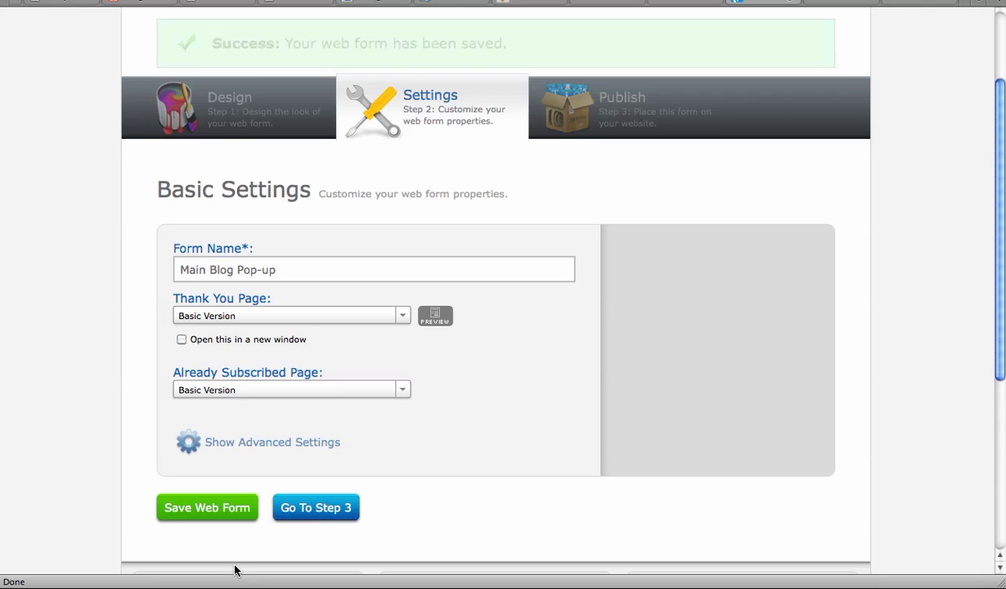
On the publish step, choose 'I Will Install My Form' and copy the JavaScript snippet
click(325, 512)
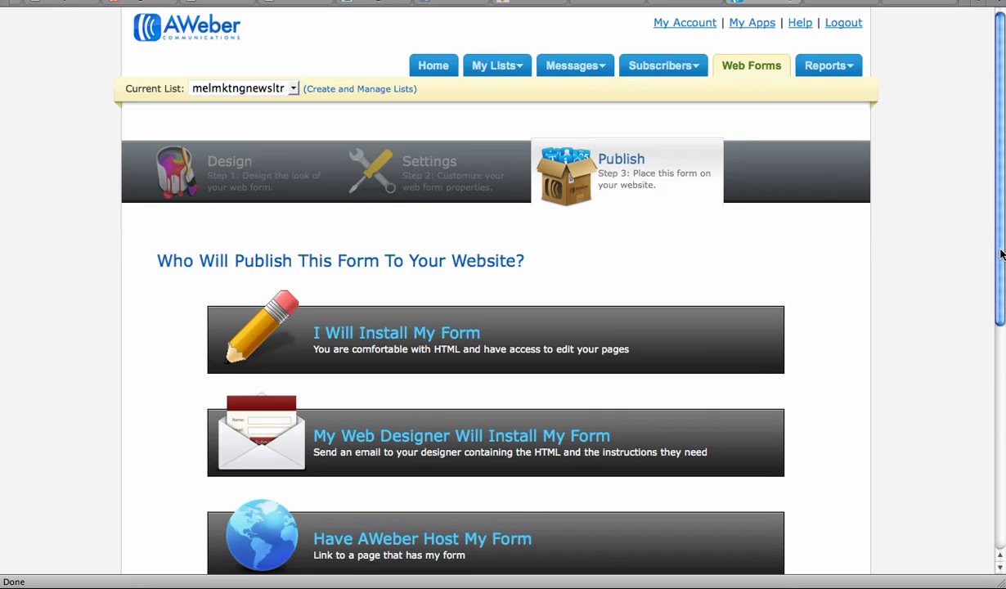
scroll(936, 294, down, 3)
click(445, 269)
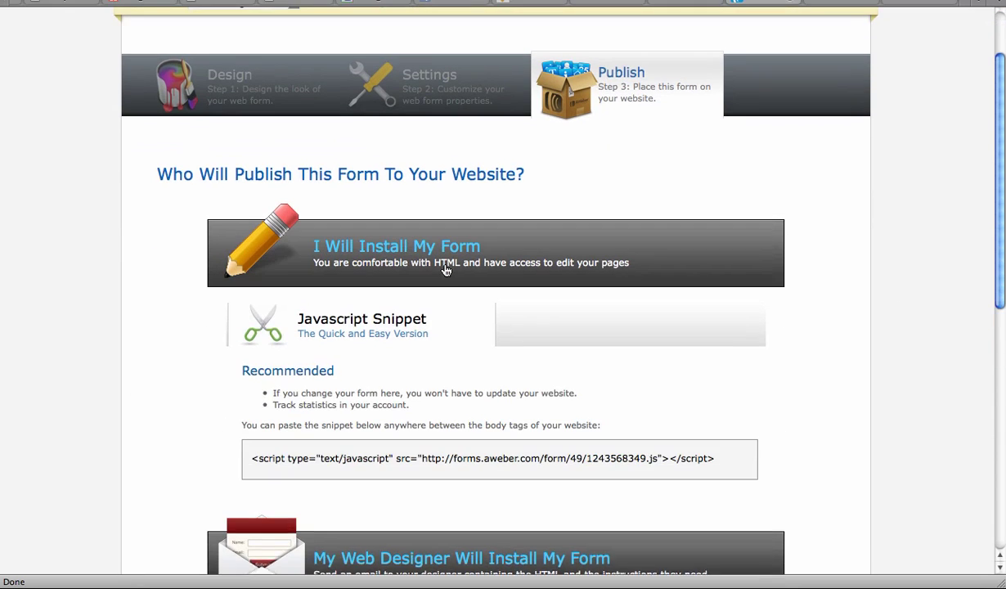
drag(252, 462, 726, 458)
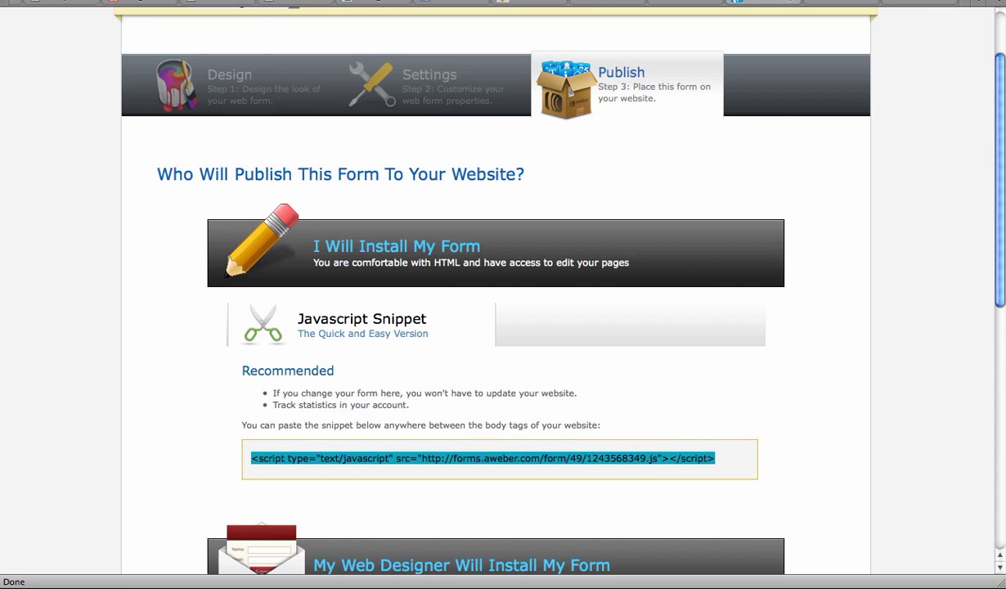
key(super+c)
Go to the target blog's draft post and open Appearance > Editor for the Socrates theme
click(850, 1)
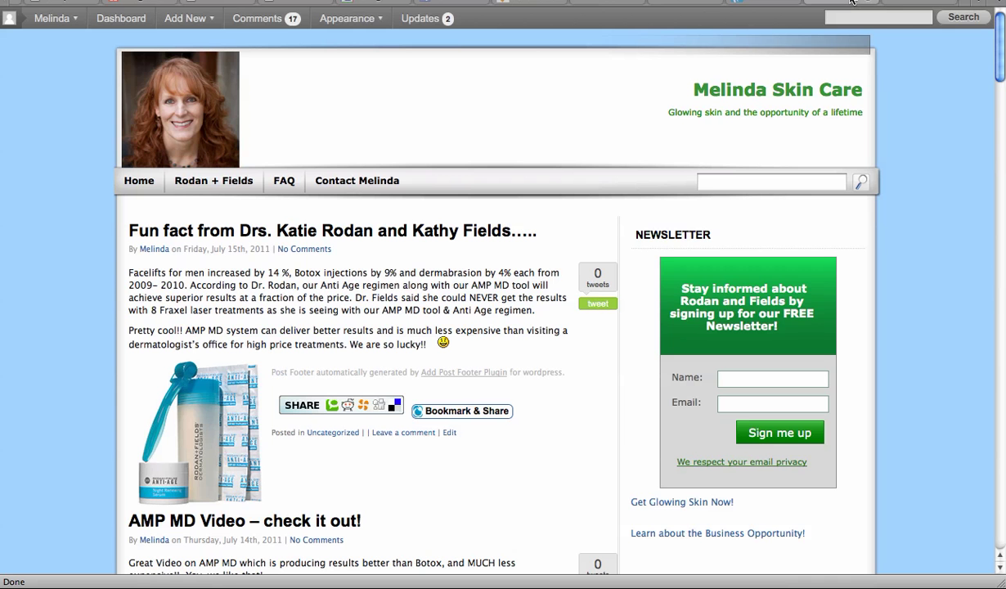
click(887, 4)
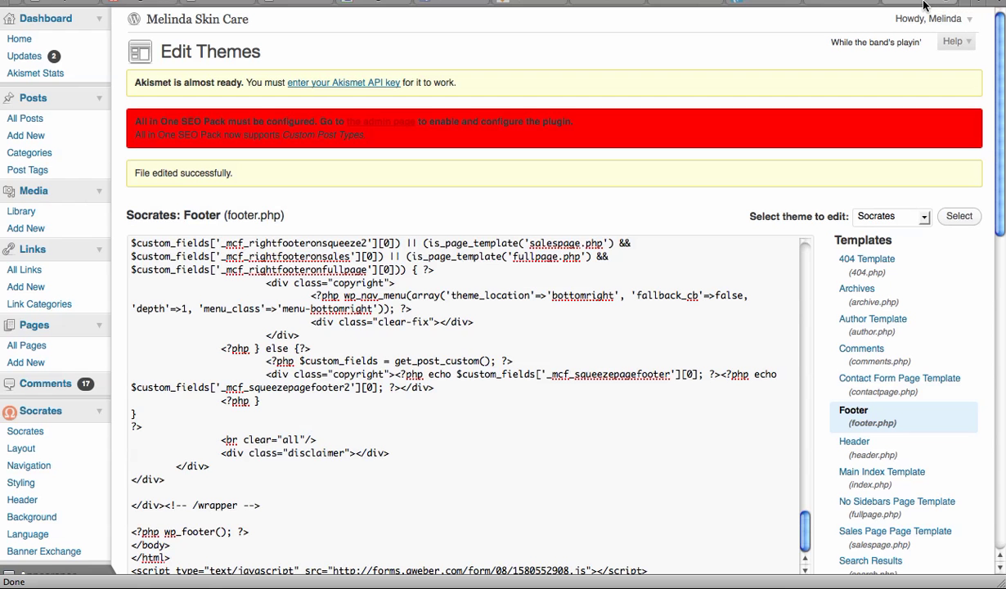
click(689, 2)
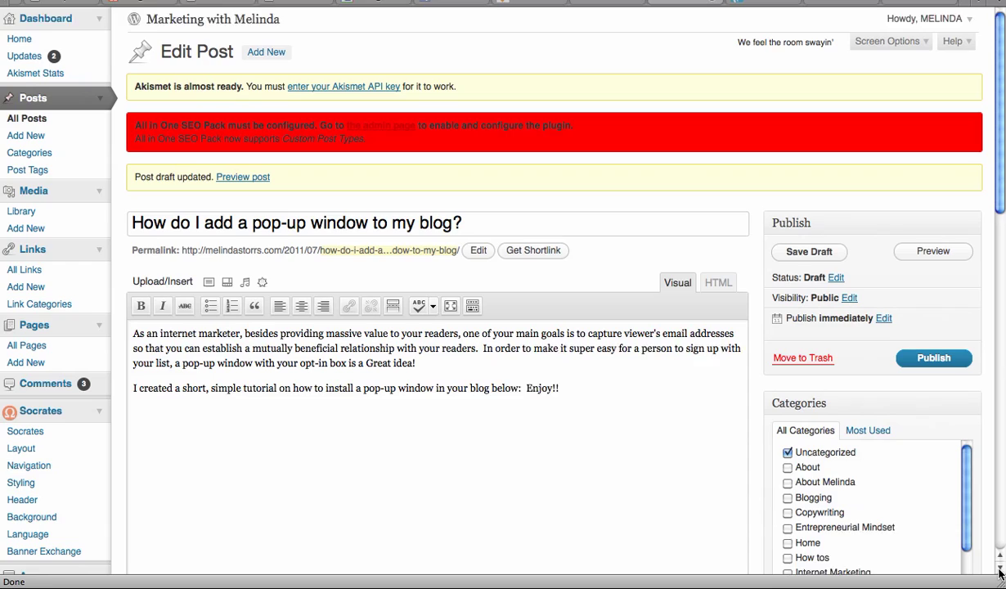
scroll(845, 523, down, 3)
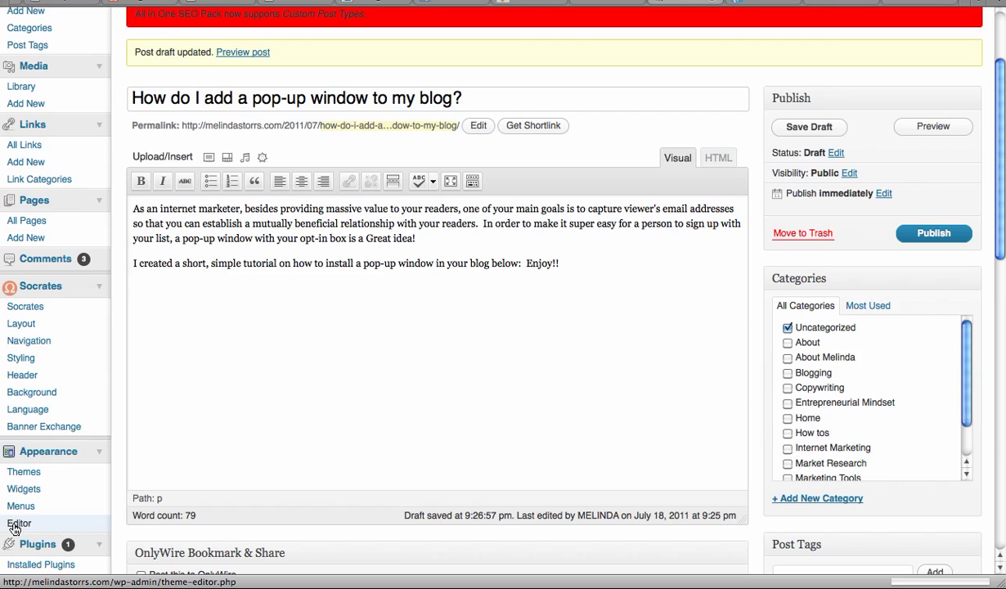
click(14, 527)
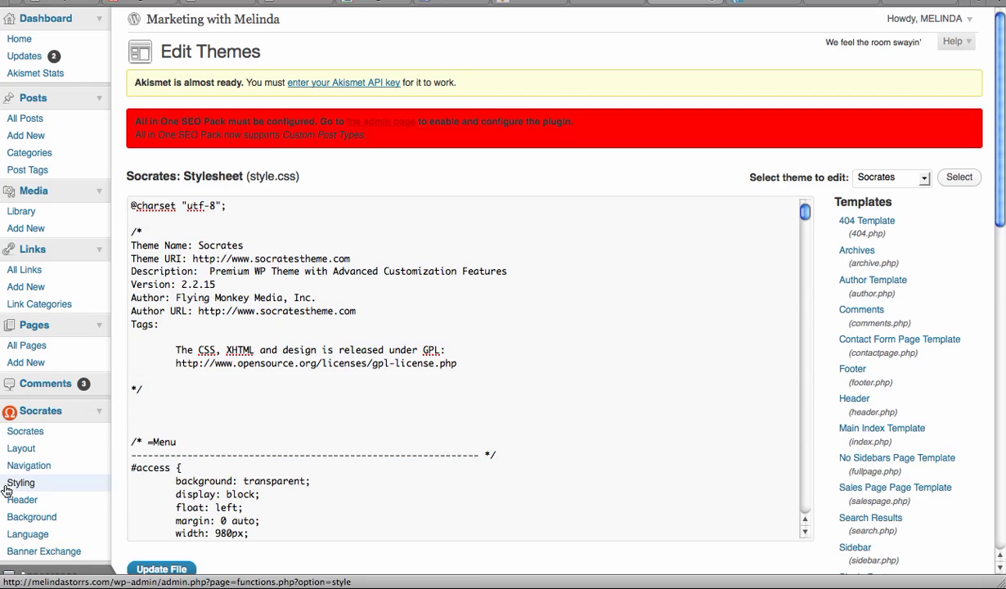
Paste the AWeber JavaScript snippet on a new line after </html> in Socrates footer.php and save it
click(855, 372)
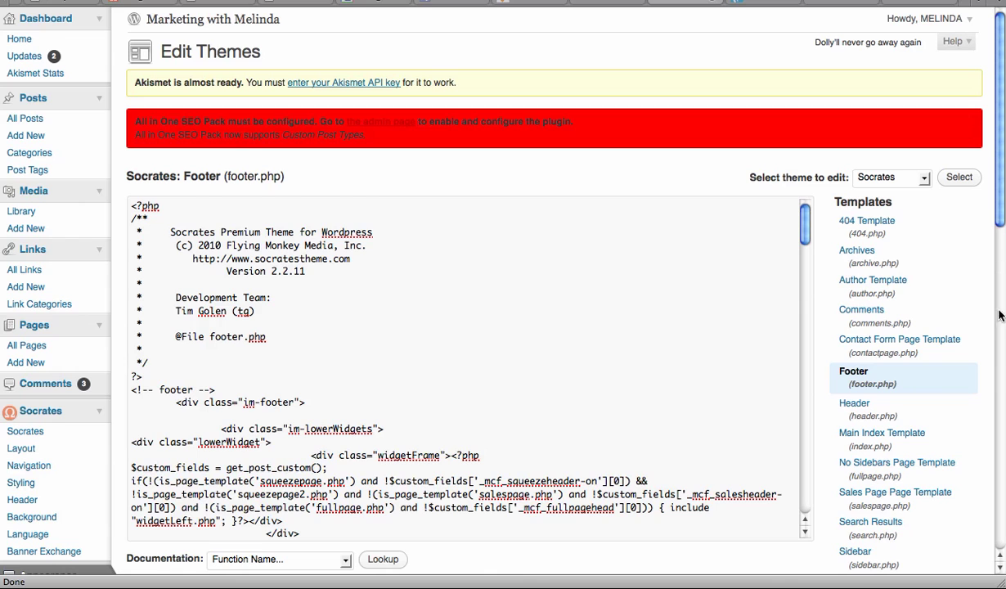
scroll(806, 216, down, 5)
scroll(805, 229, down, 10)
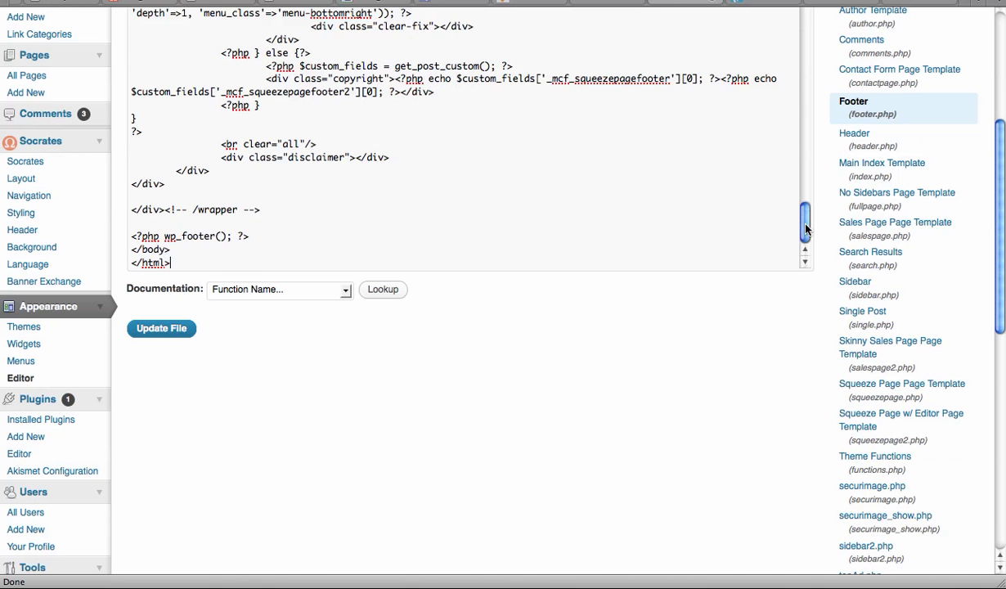
click(207, 263)
key(Return)
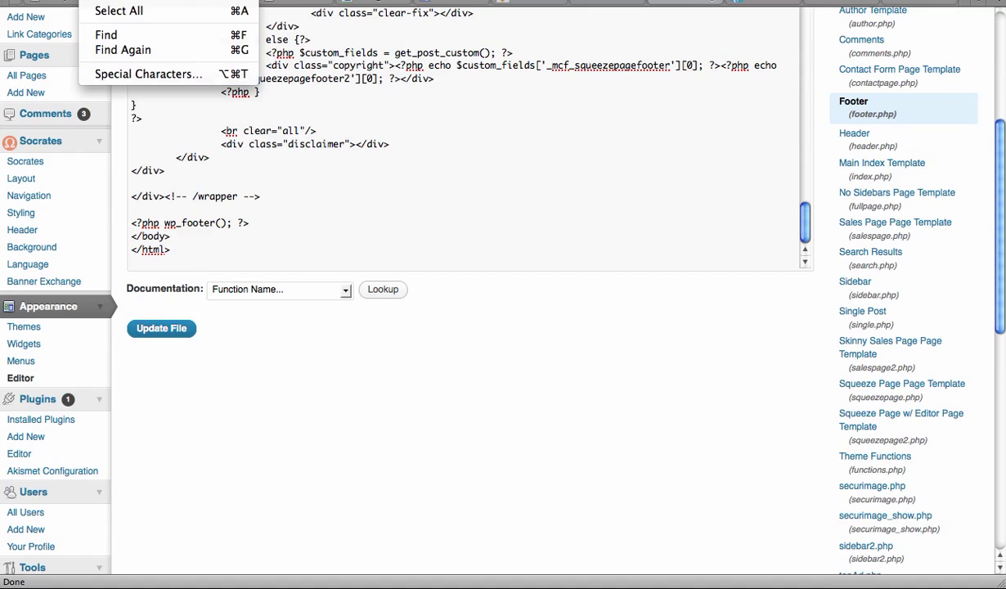
key(super+v)
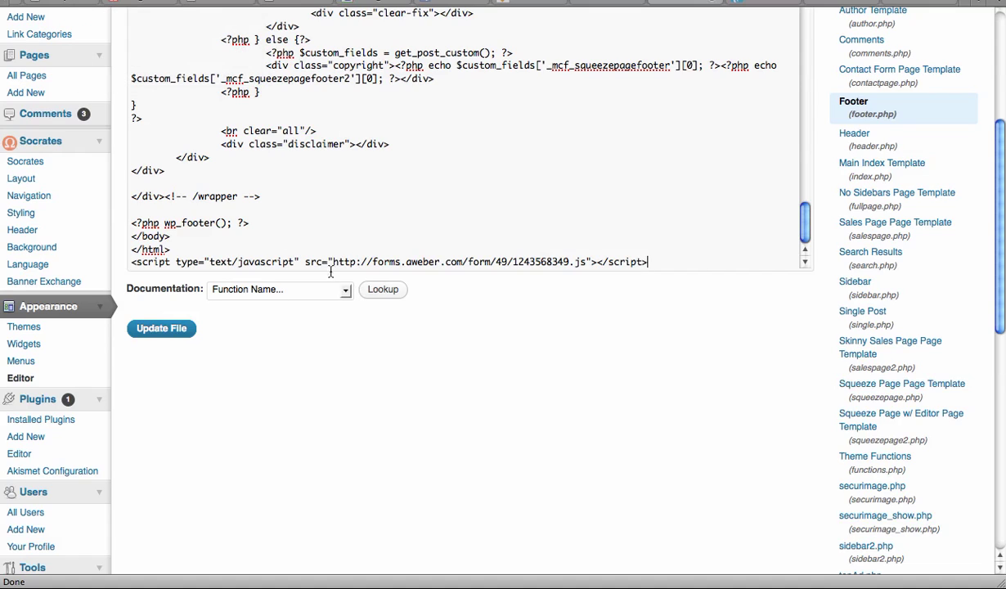
click(157, 332)
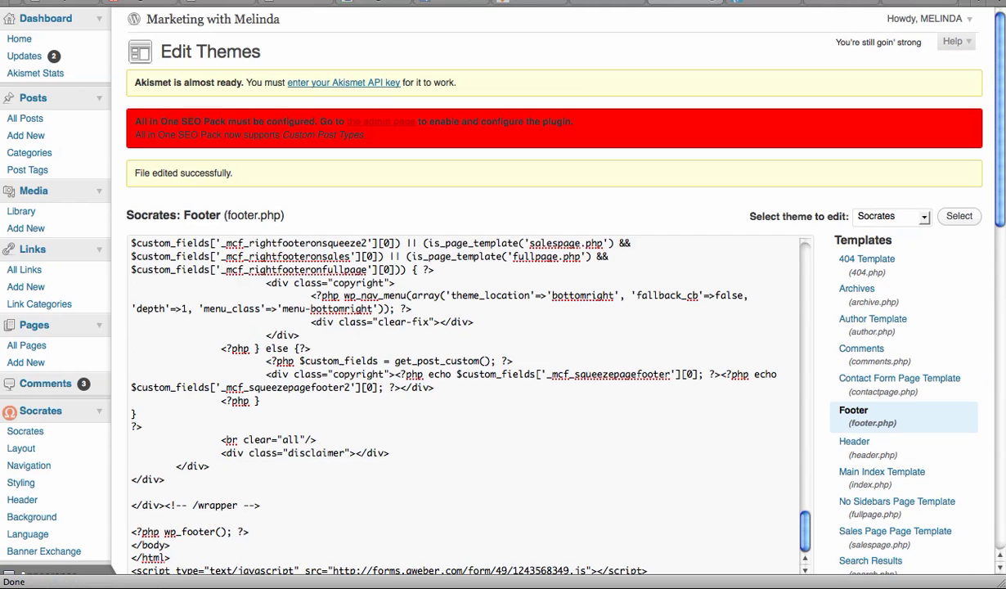
Reload the live blog so the AWeber lightbox script loads, ending back on the blog page
click(621, 1)
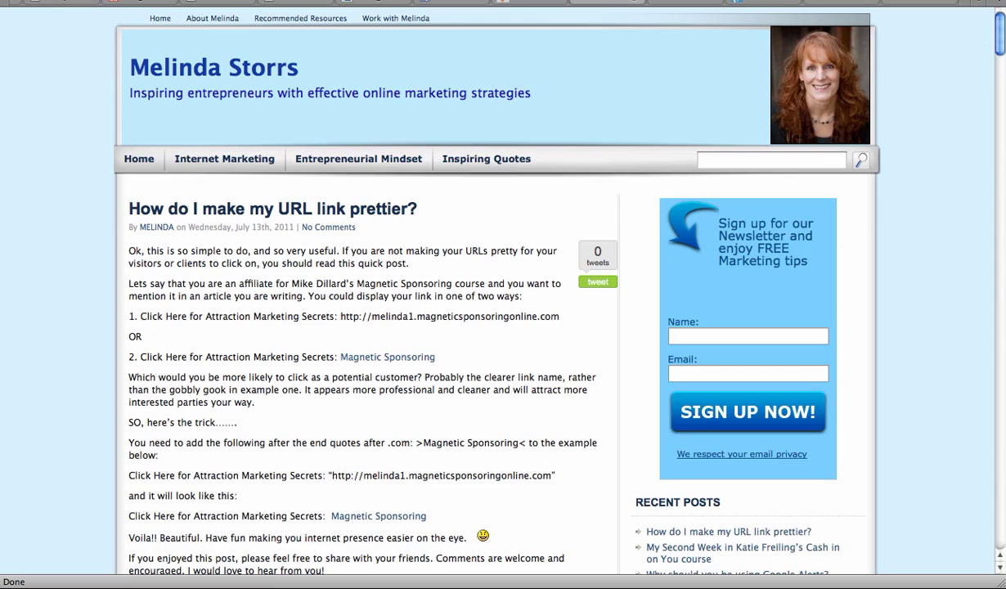
key(super+r)
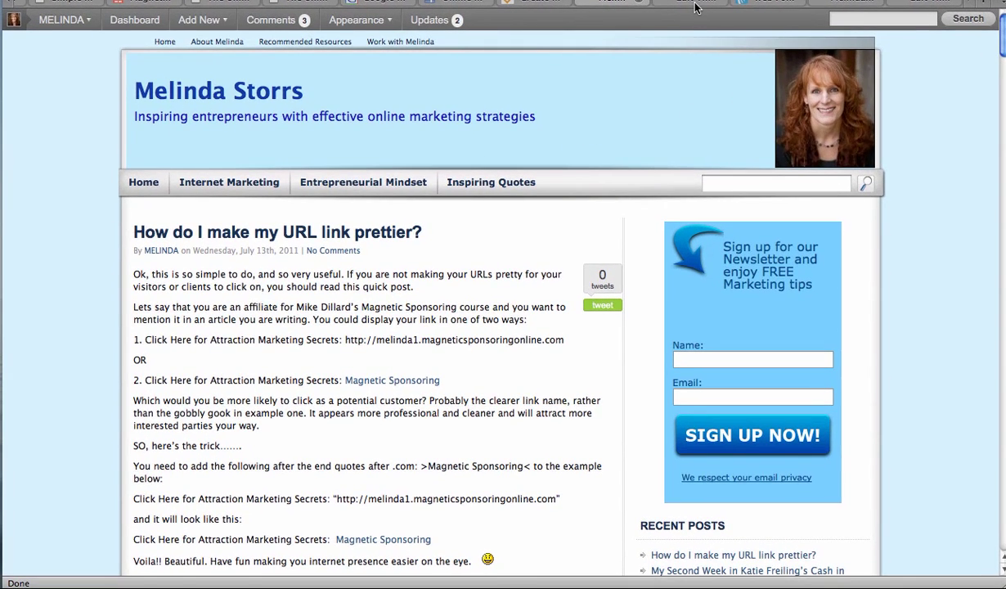
click(662, 8)
click(632, 7)
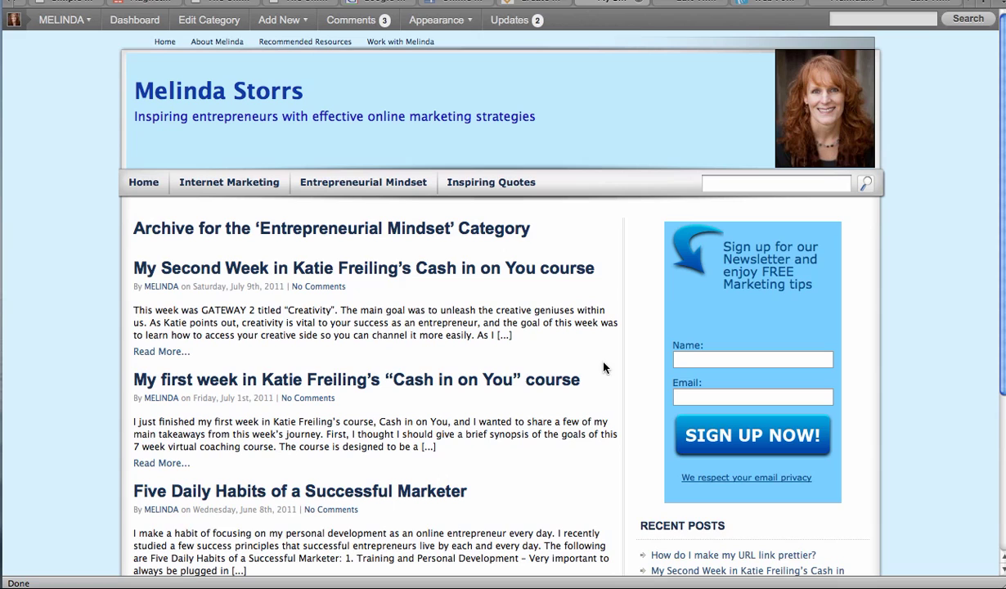
Return to the blog's home page through the Home link in the navigation bar
click(130, 190)
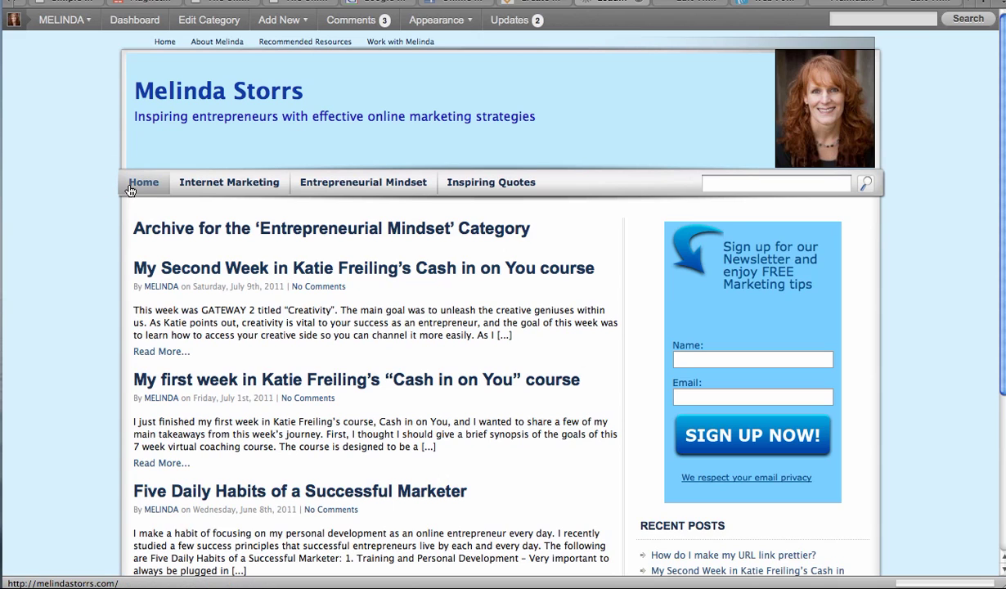